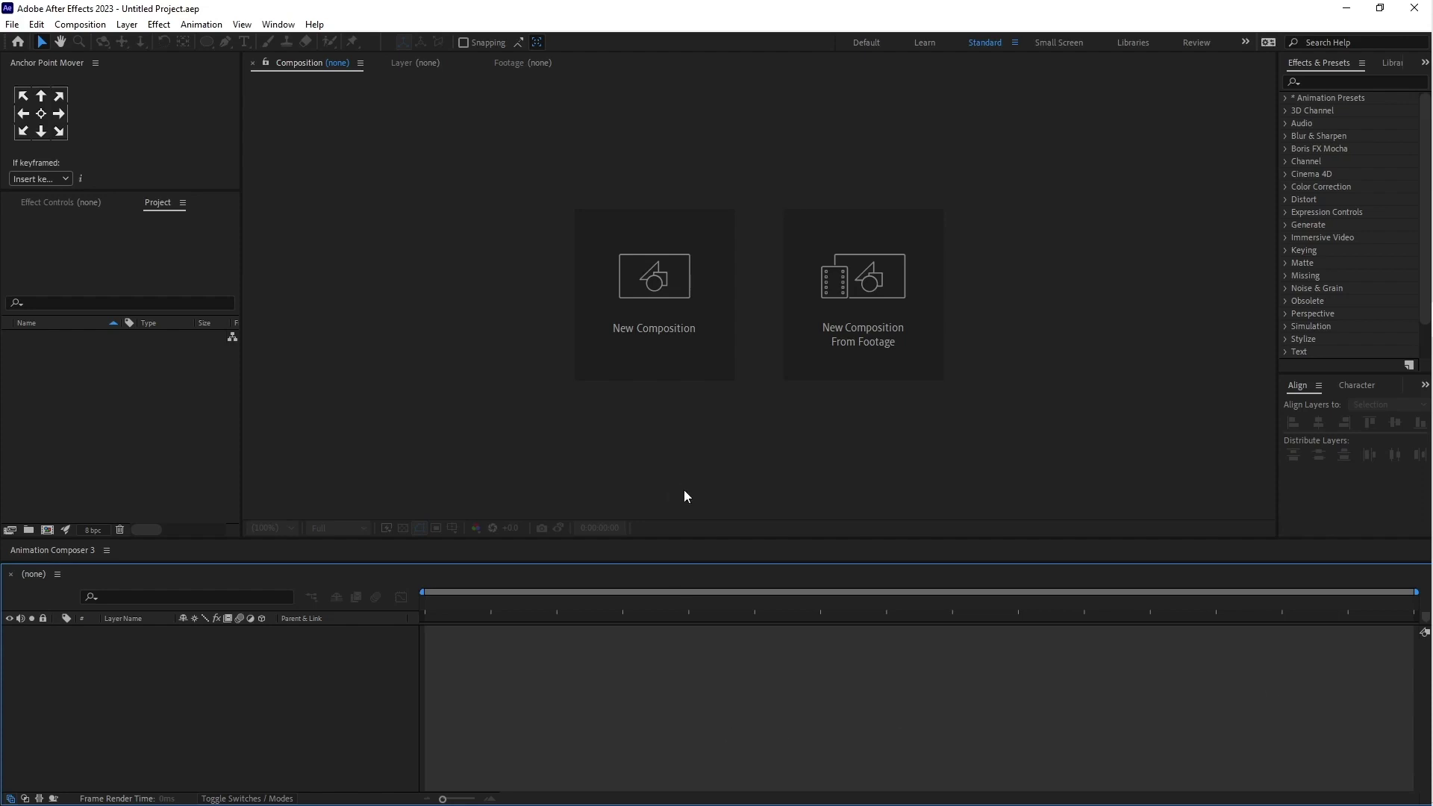
Make a new composition named '3d dart board' (1920x1080, 15 s) with the Cinema 4D renderer
click(650, 280)
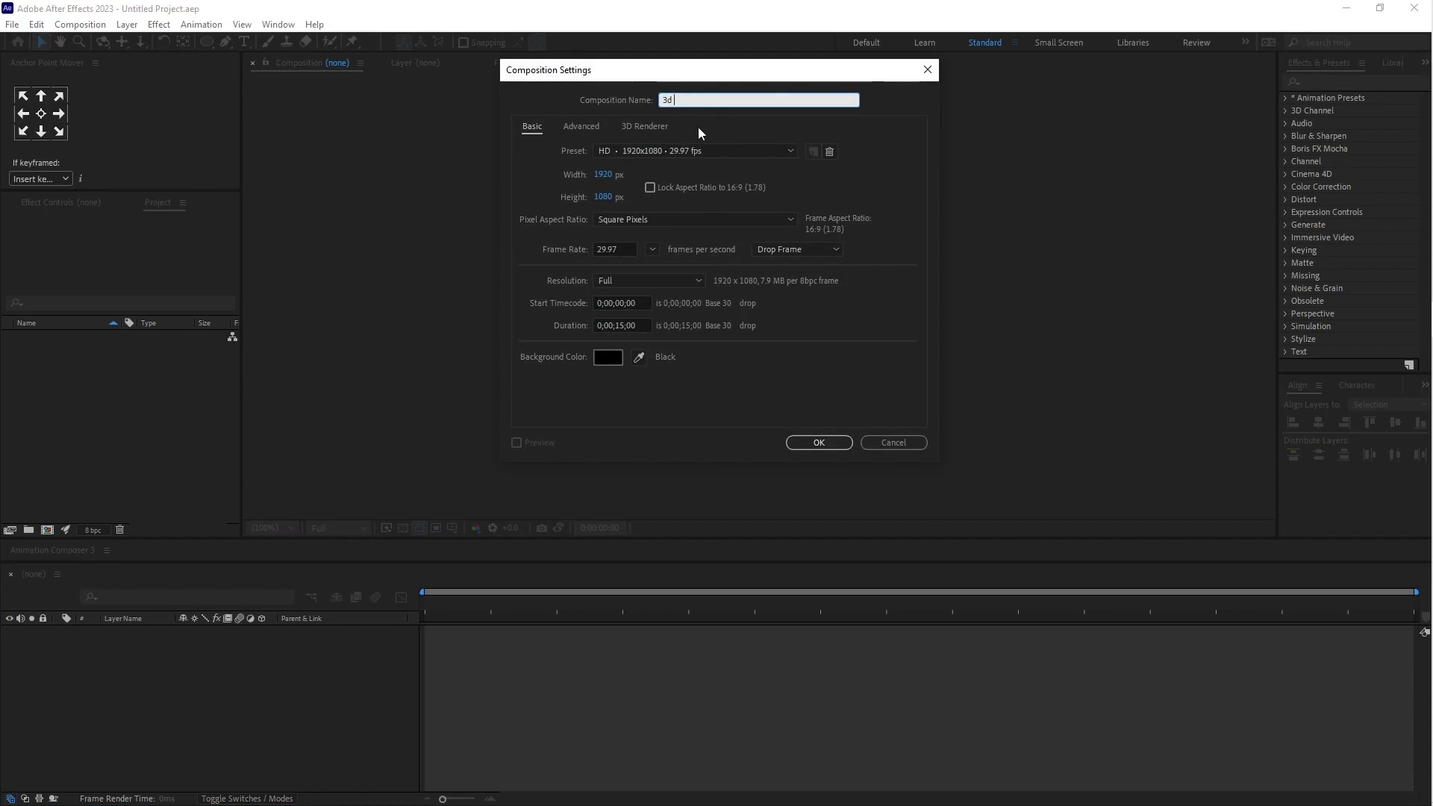
text(3d dart board)
click(634, 327)
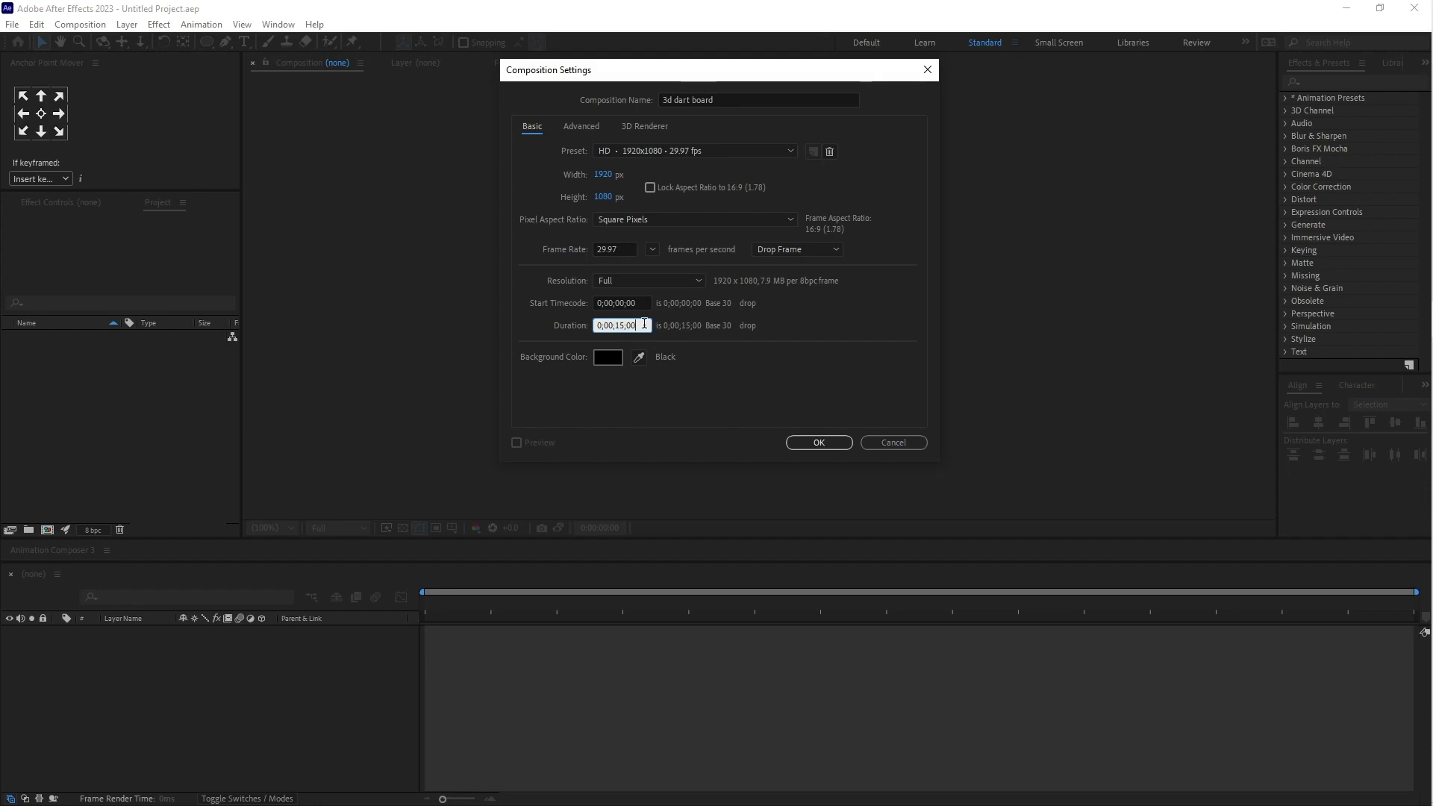
click(652, 127)
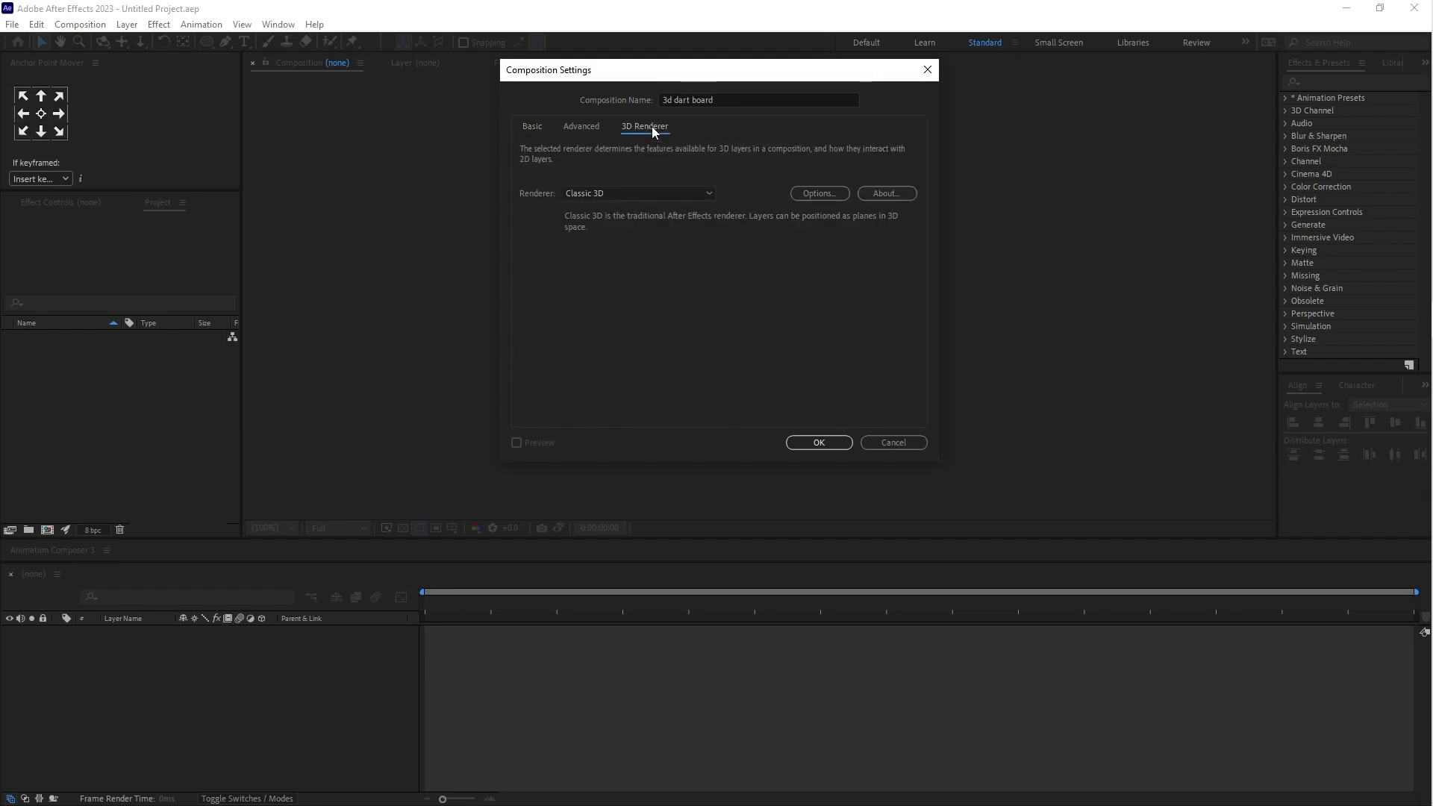
click(627, 194)
click(633, 226)
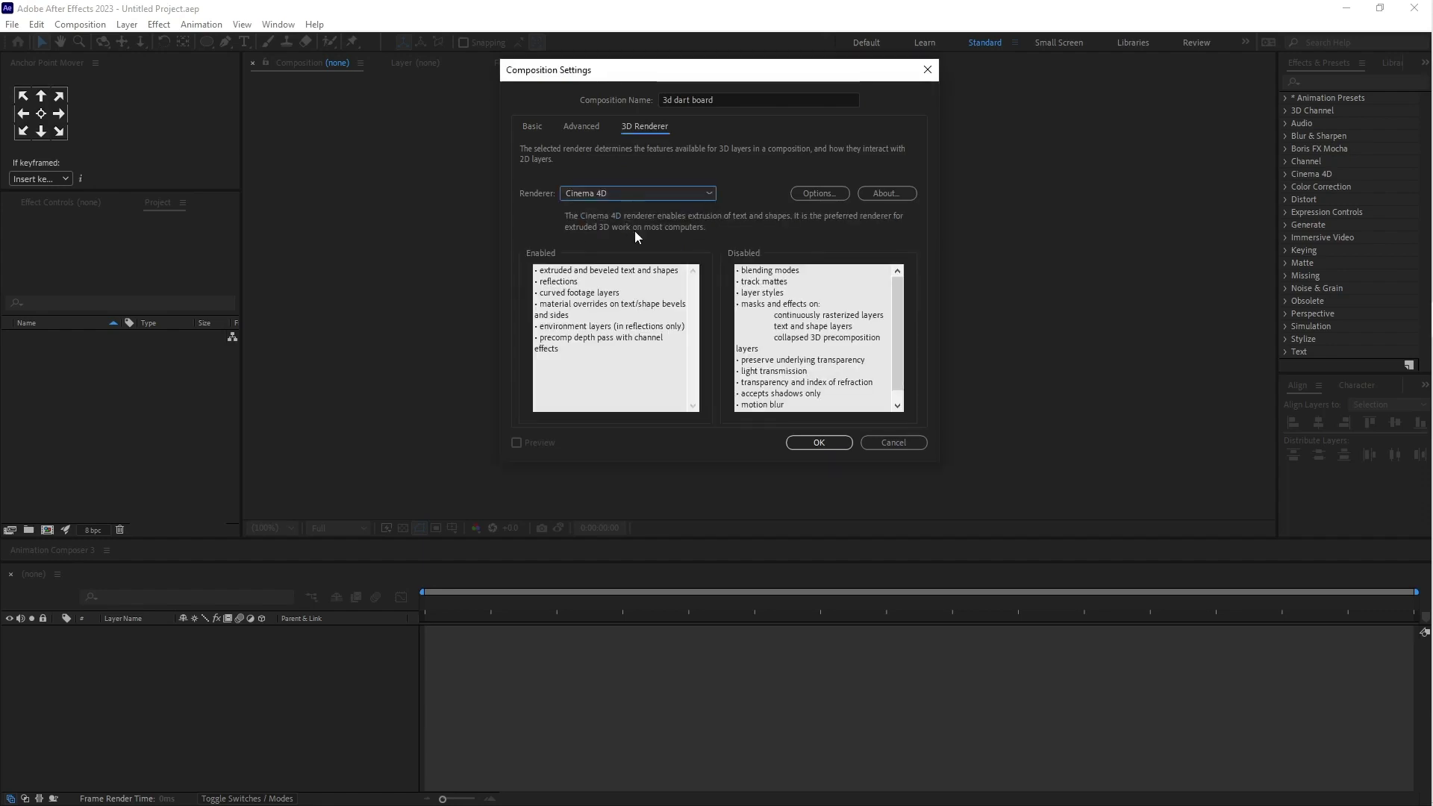
click(819, 443)
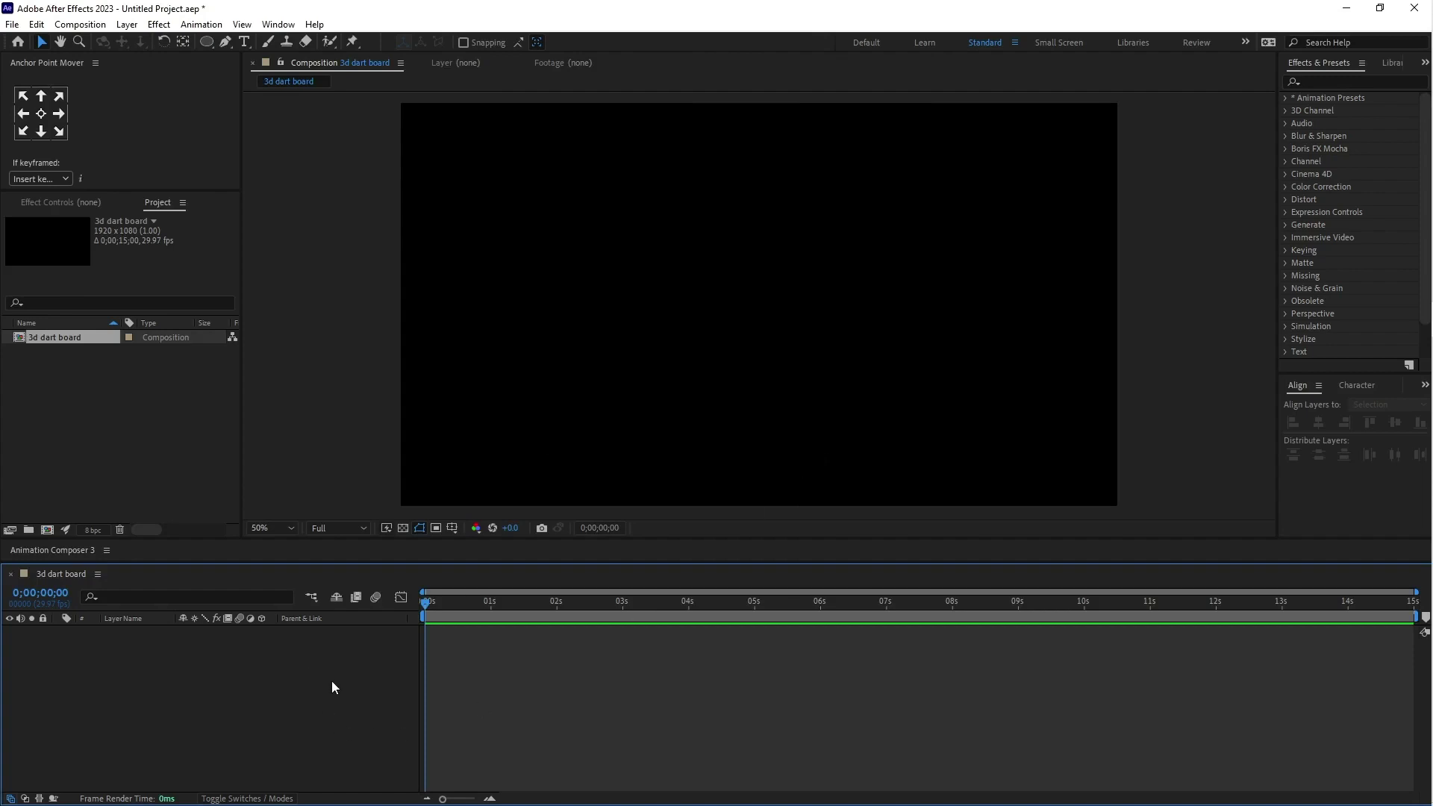
Draw a small blue circle, centre its anchor point, and align it to the composition's centre
click(207, 42)
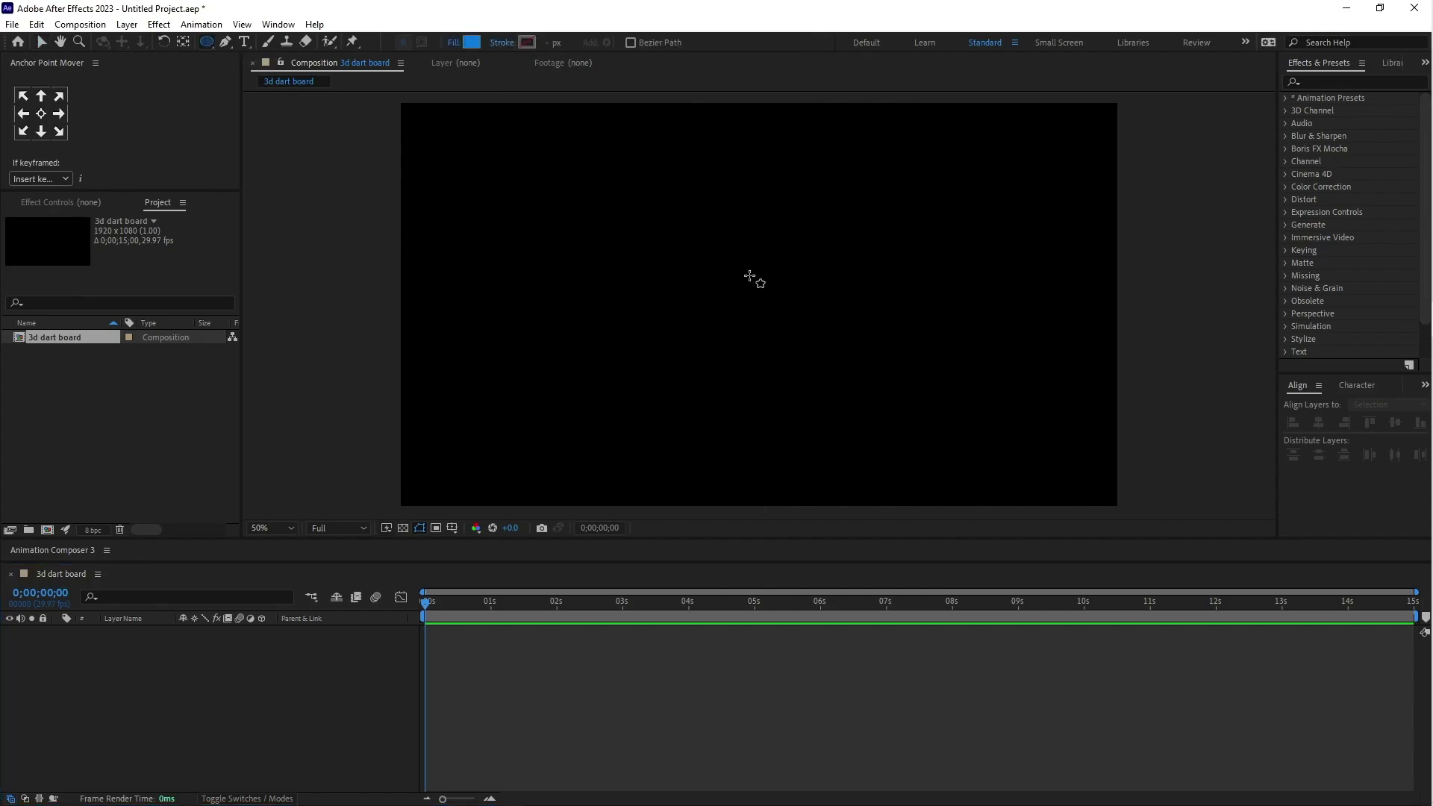
drag(742, 282, 791, 323)
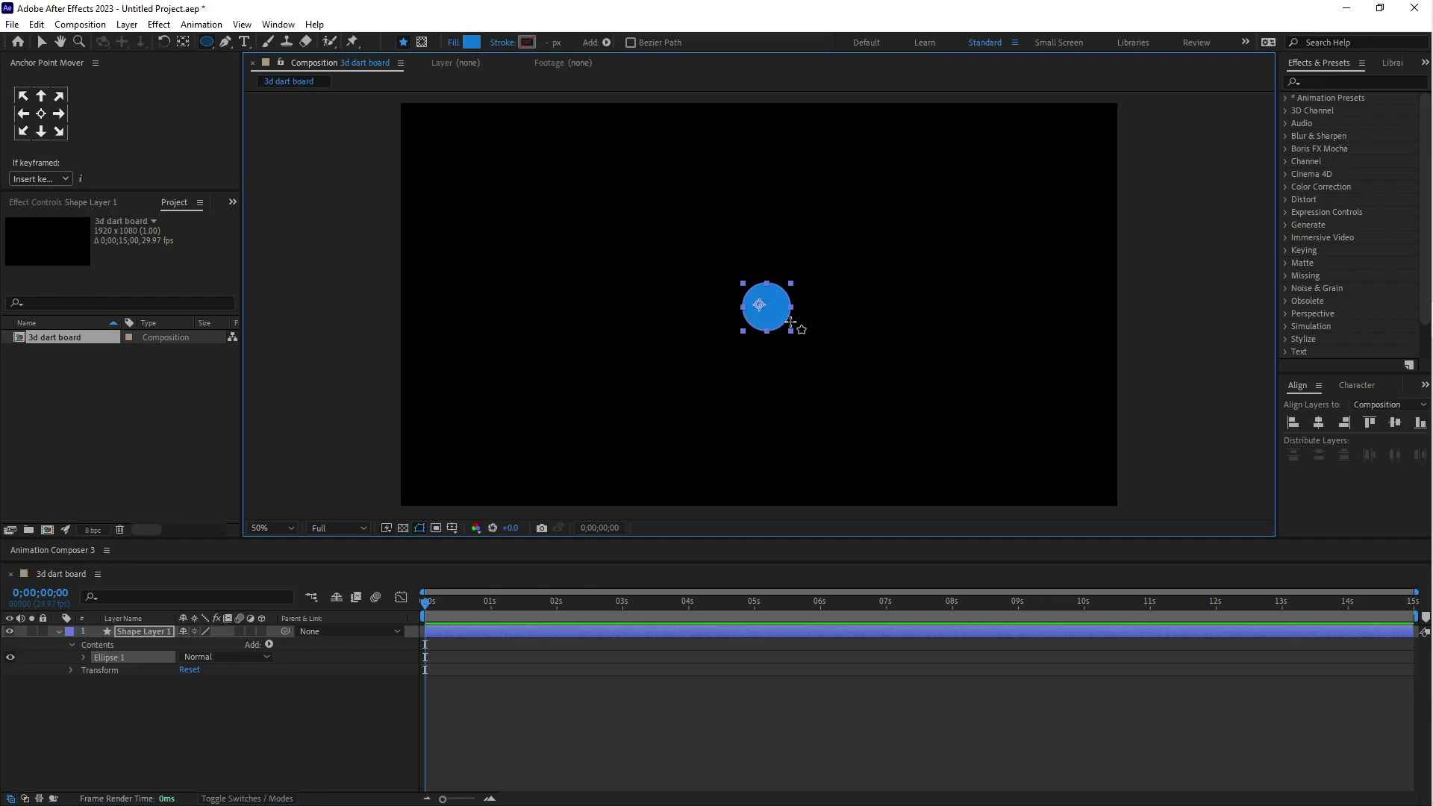
click(42, 114)
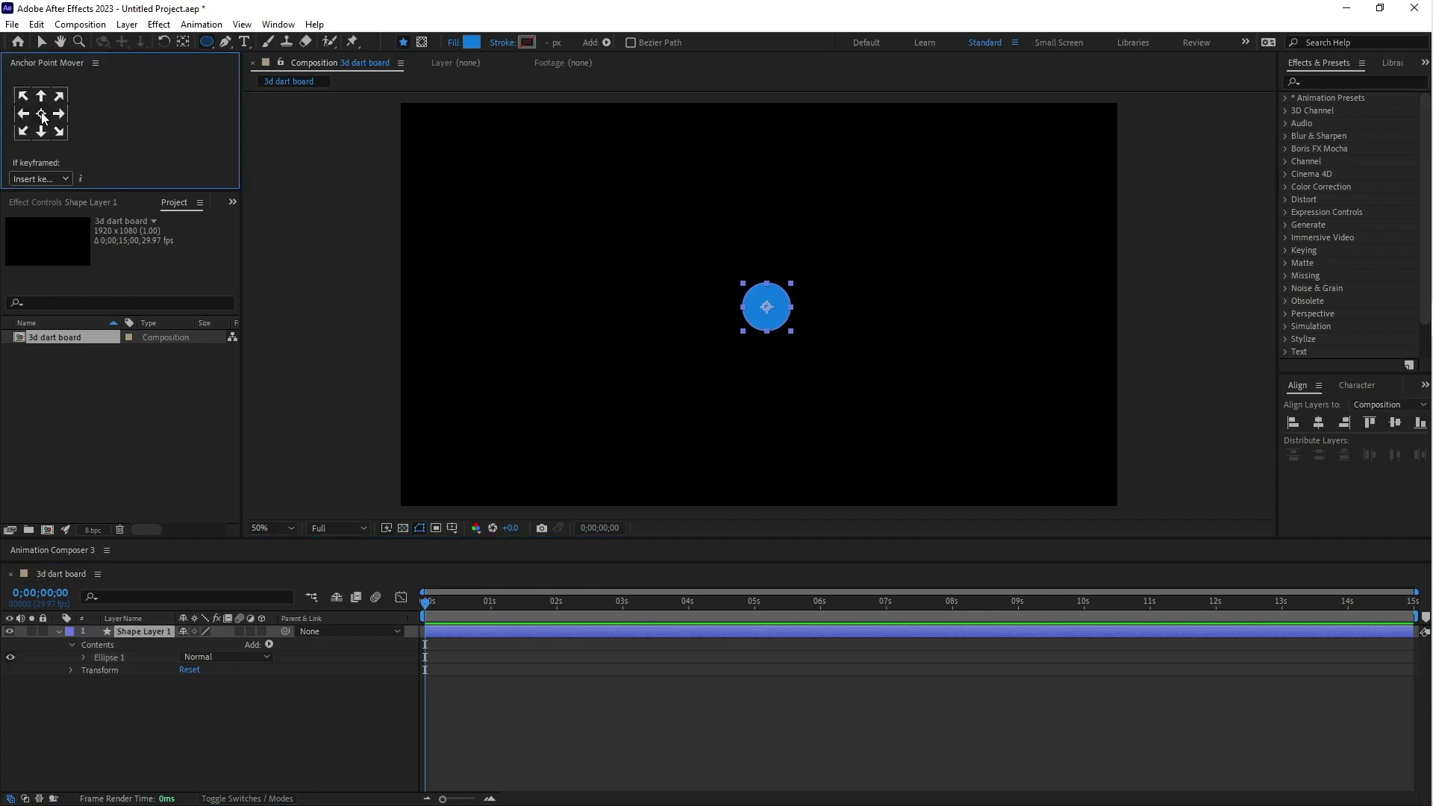
click(1320, 424)
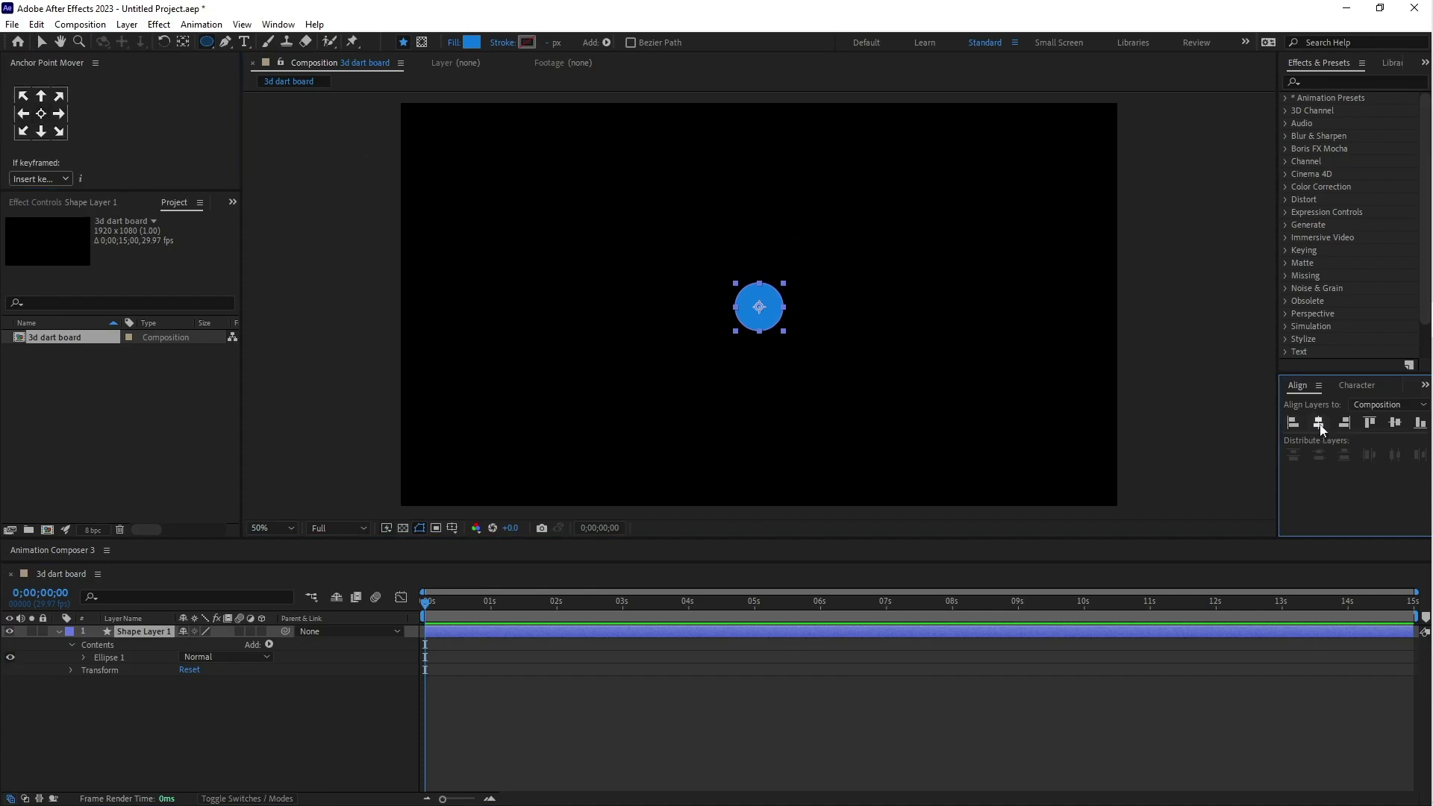
click(1395, 427)
click(142, 632)
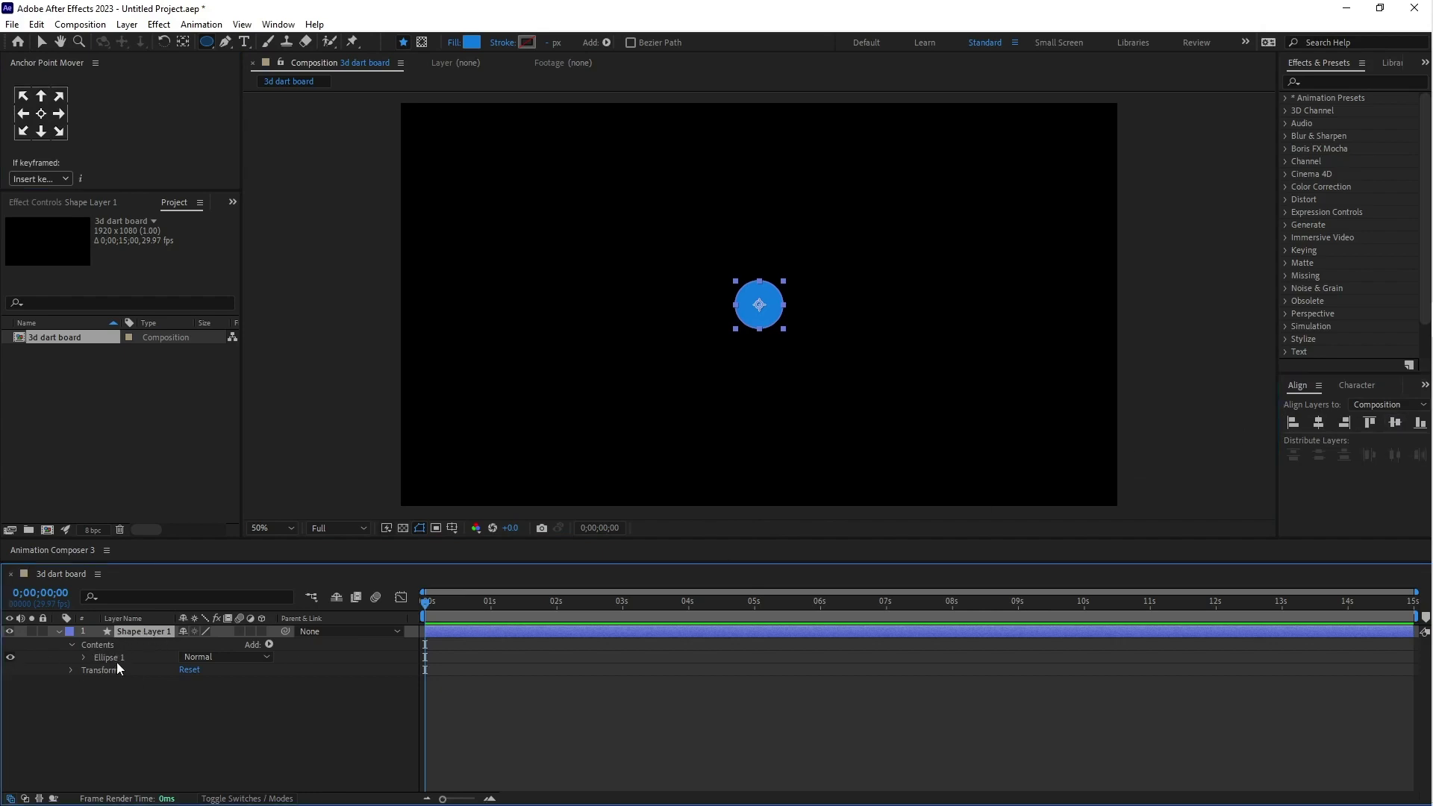
Duplicate Ellipse 1 as Ellipse 2 and move it beneath Ellipse 1
click(112, 659)
key(ctrl+d)
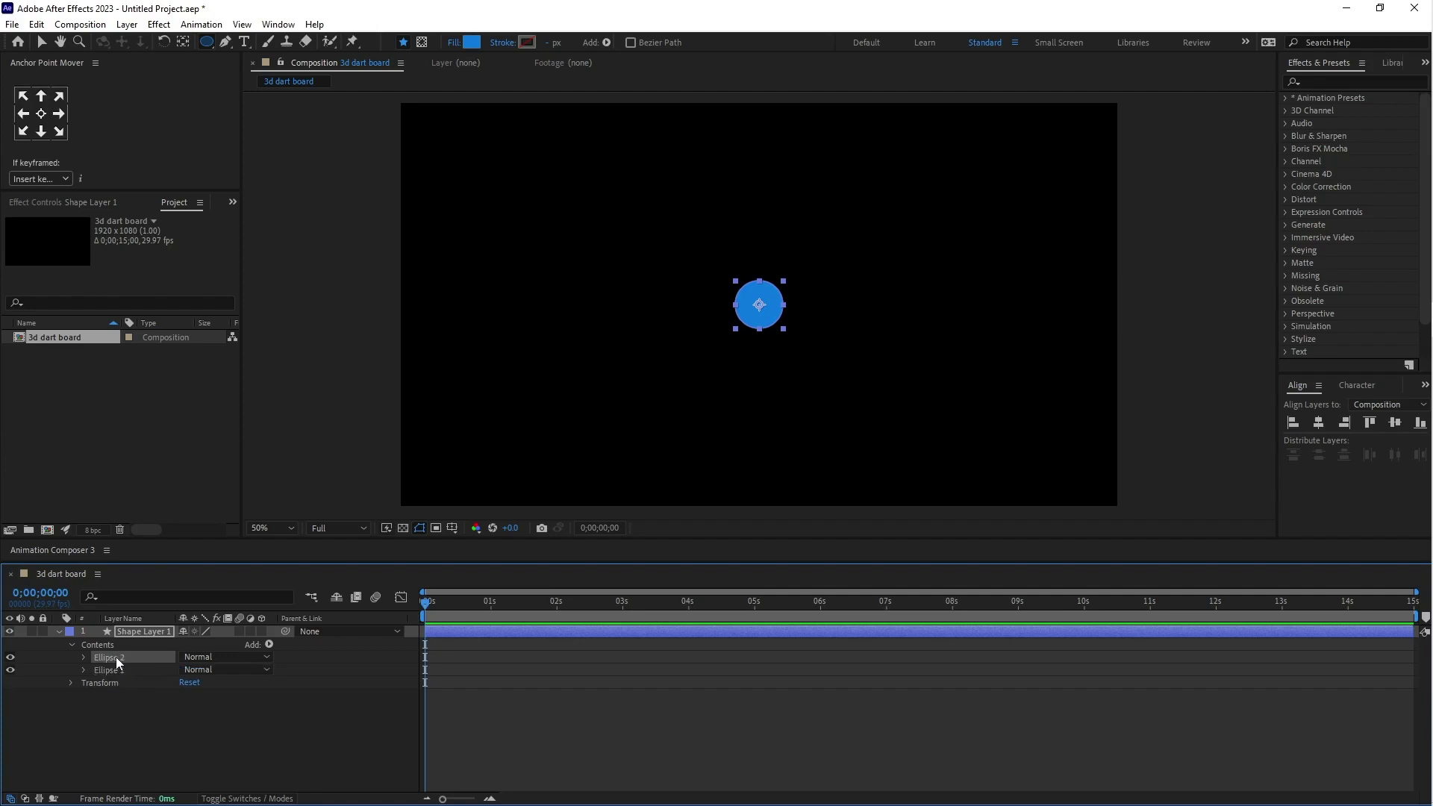
drag(117, 663, 111, 674)
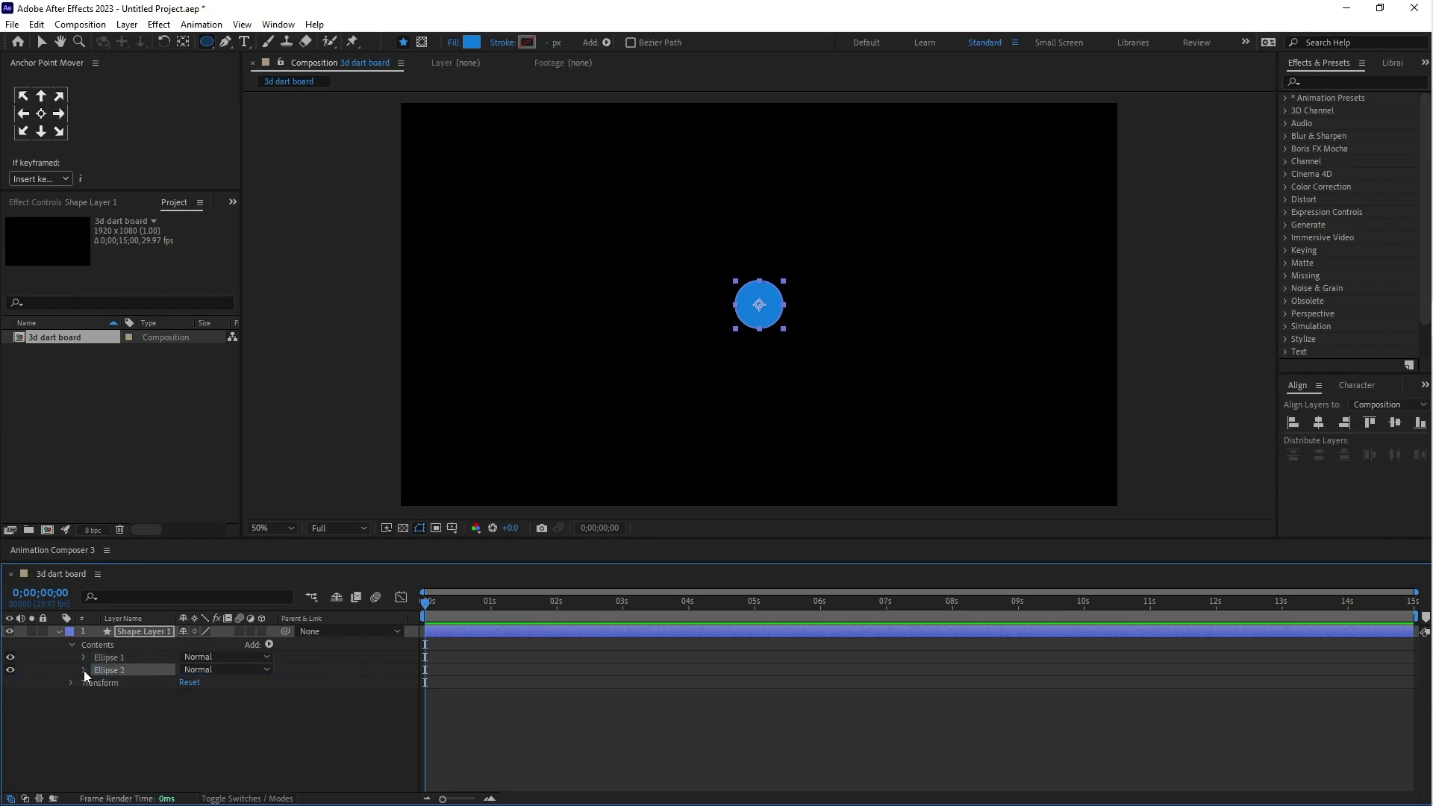
click(83, 670)
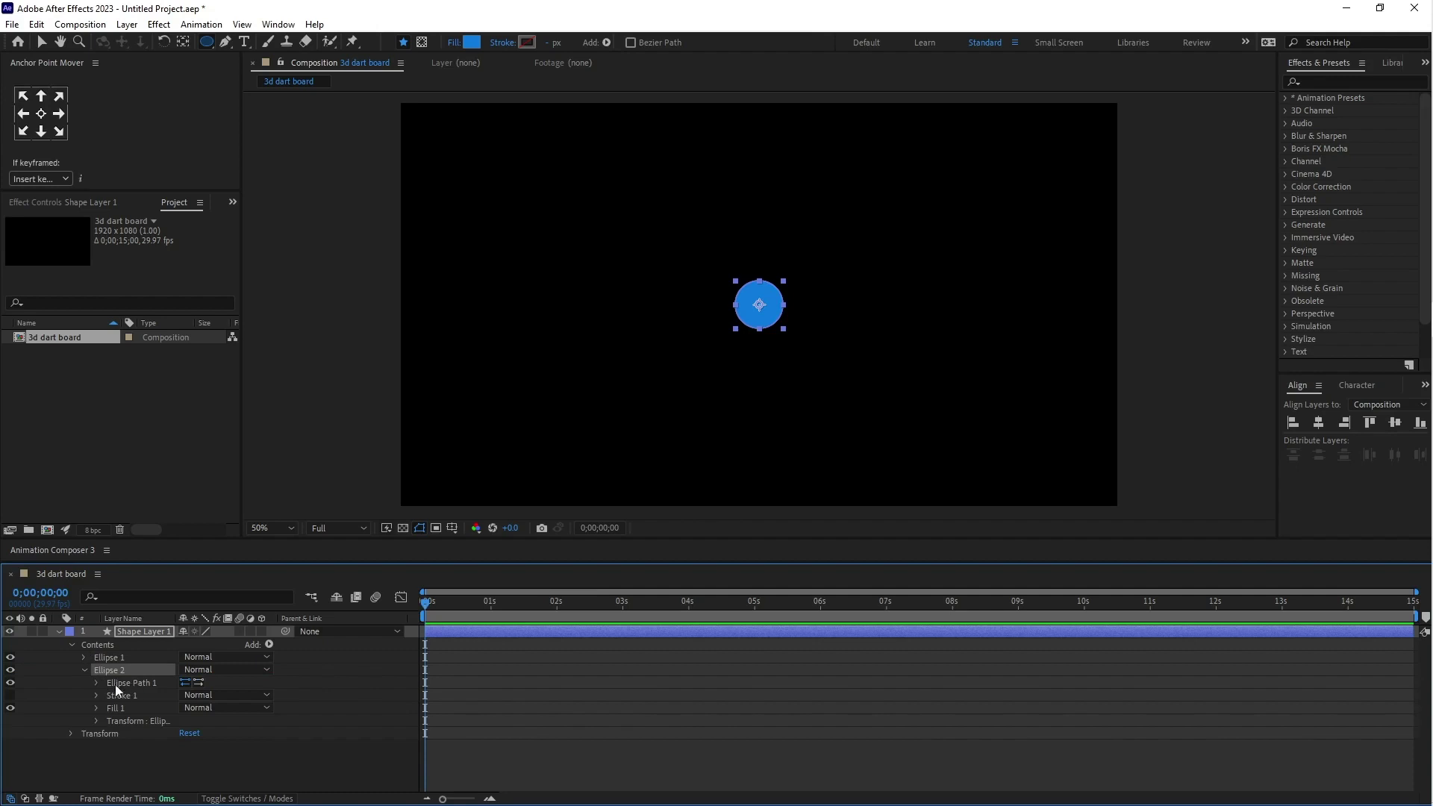
click(97, 682)
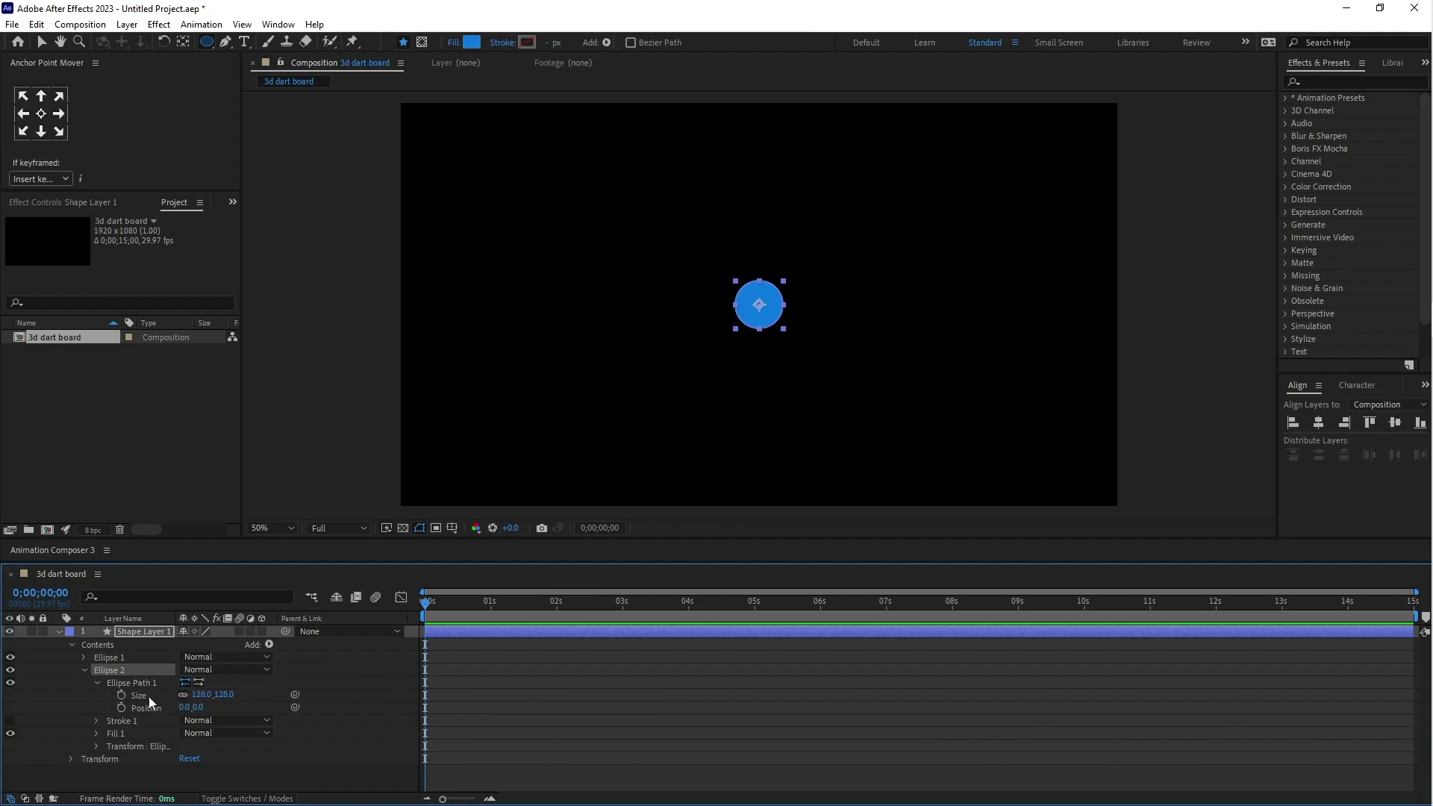
Enlarge Ellipse 2's path to 237 pixels and fill it white
click(199, 695)
drag(200, 695, 283, 696)
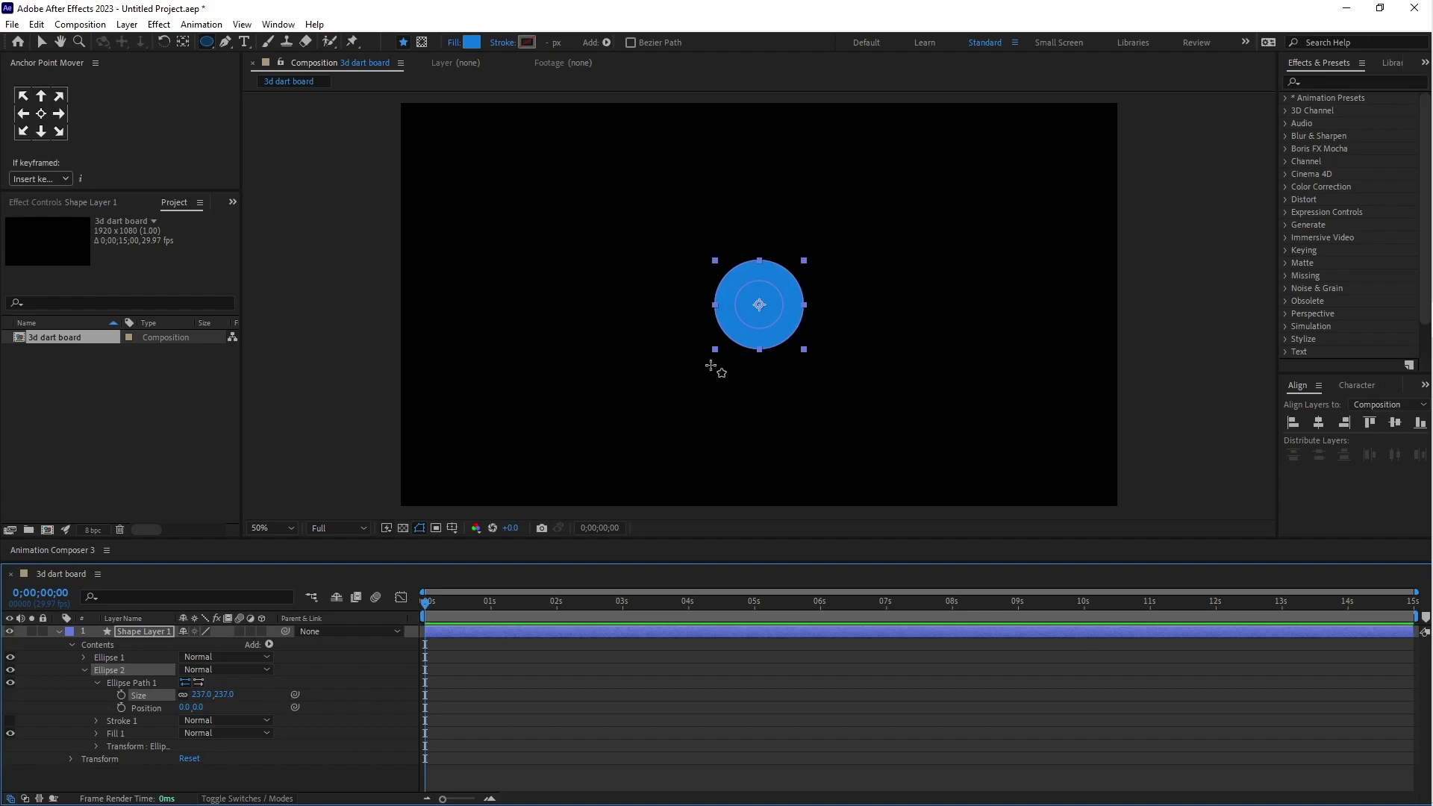
click(471, 43)
drag(177, 423, 109, 388)
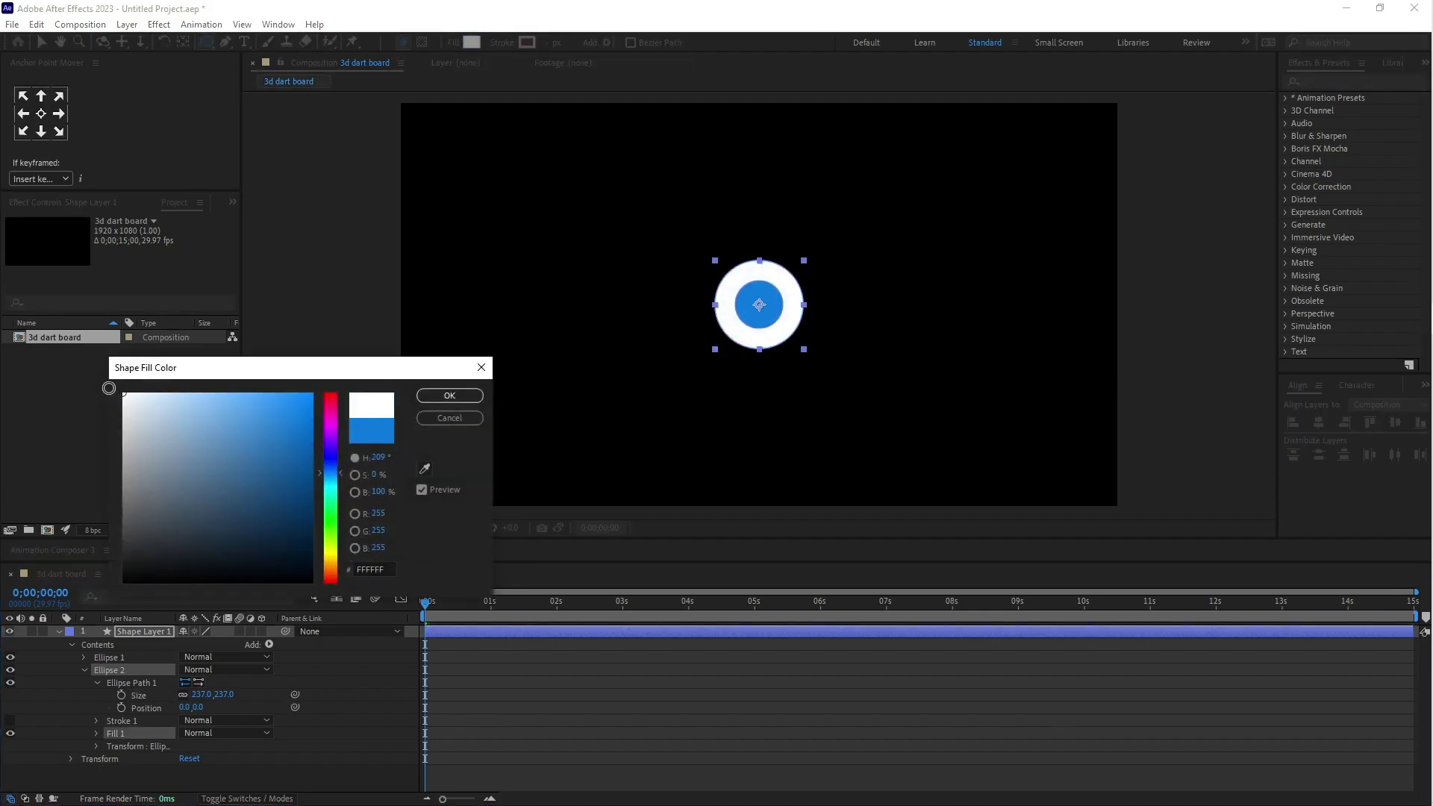
click(464, 396)
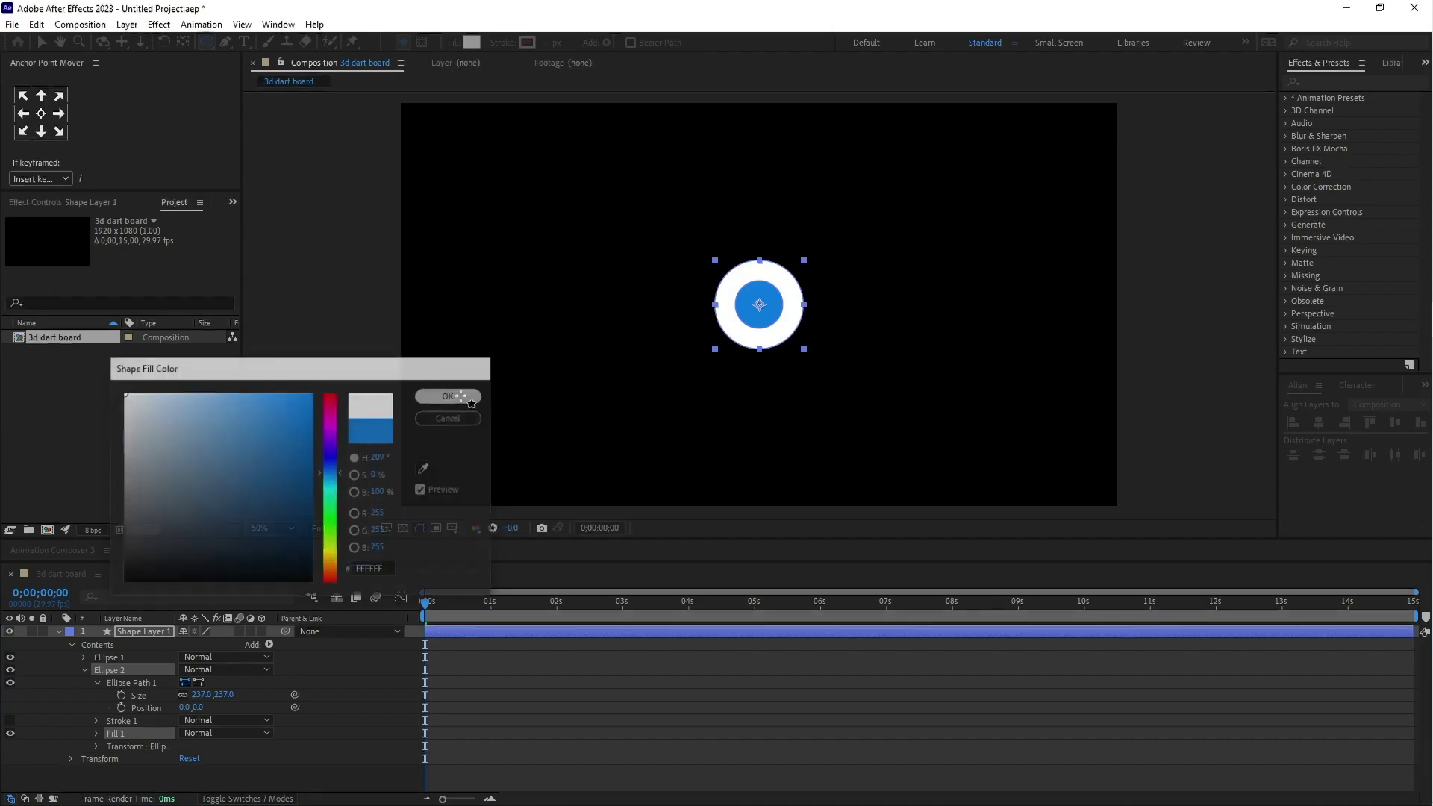
click(83, 669)
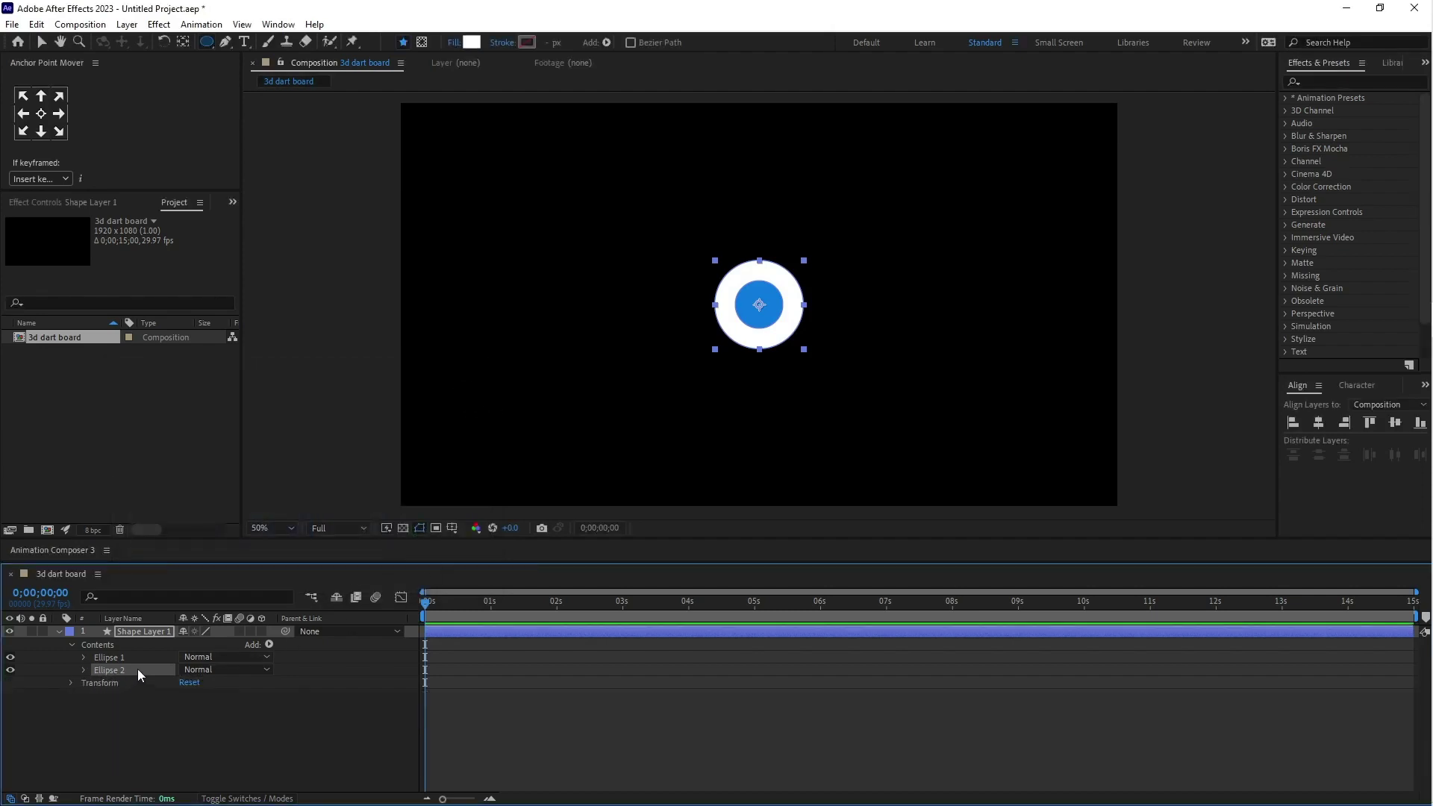
Duplicate Ellipse 2 as Ellipse 3 and place it beneath Ellipse 2
click(125, 671)
key(ctrl+d)
drag(107, 671, 114, 685)
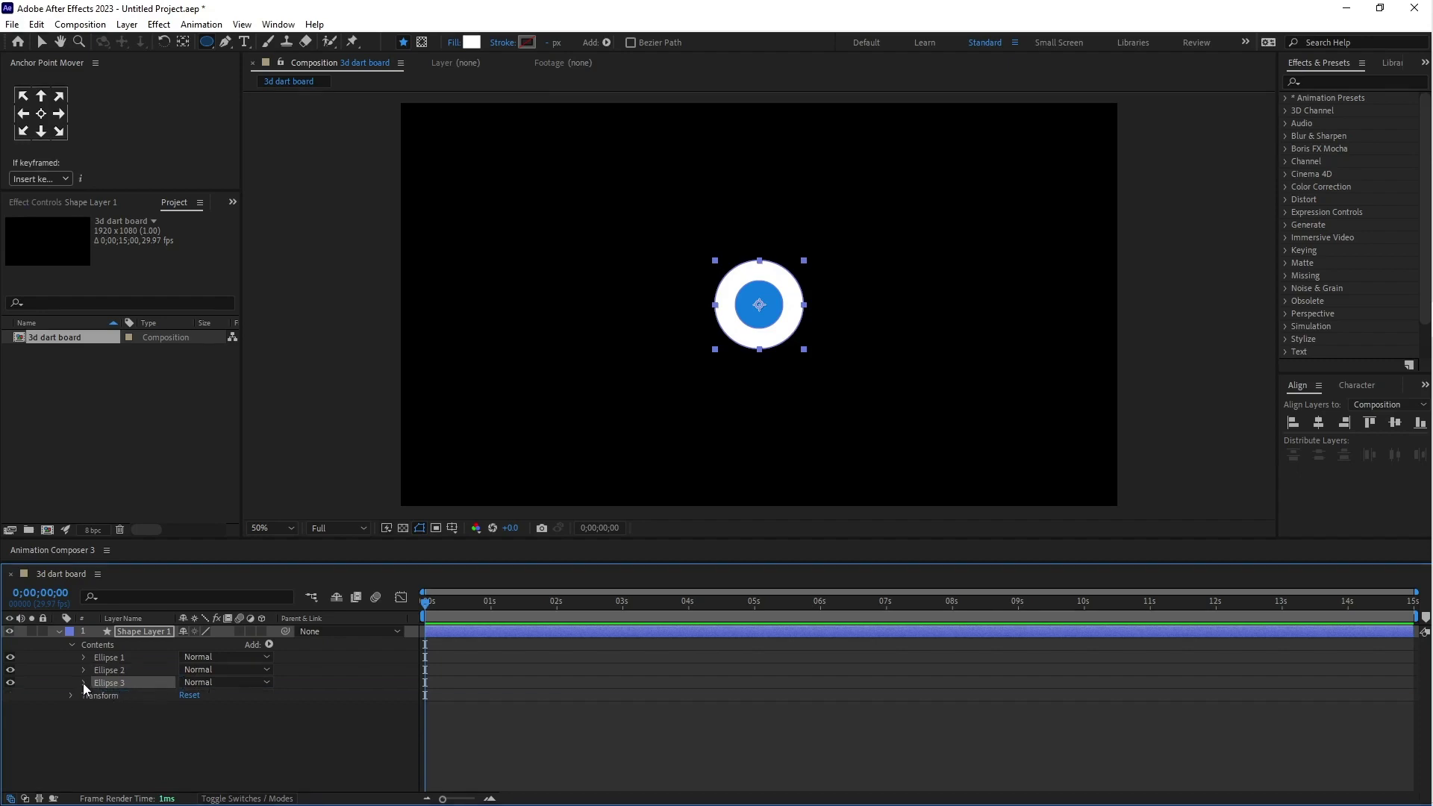
click(83, 683)
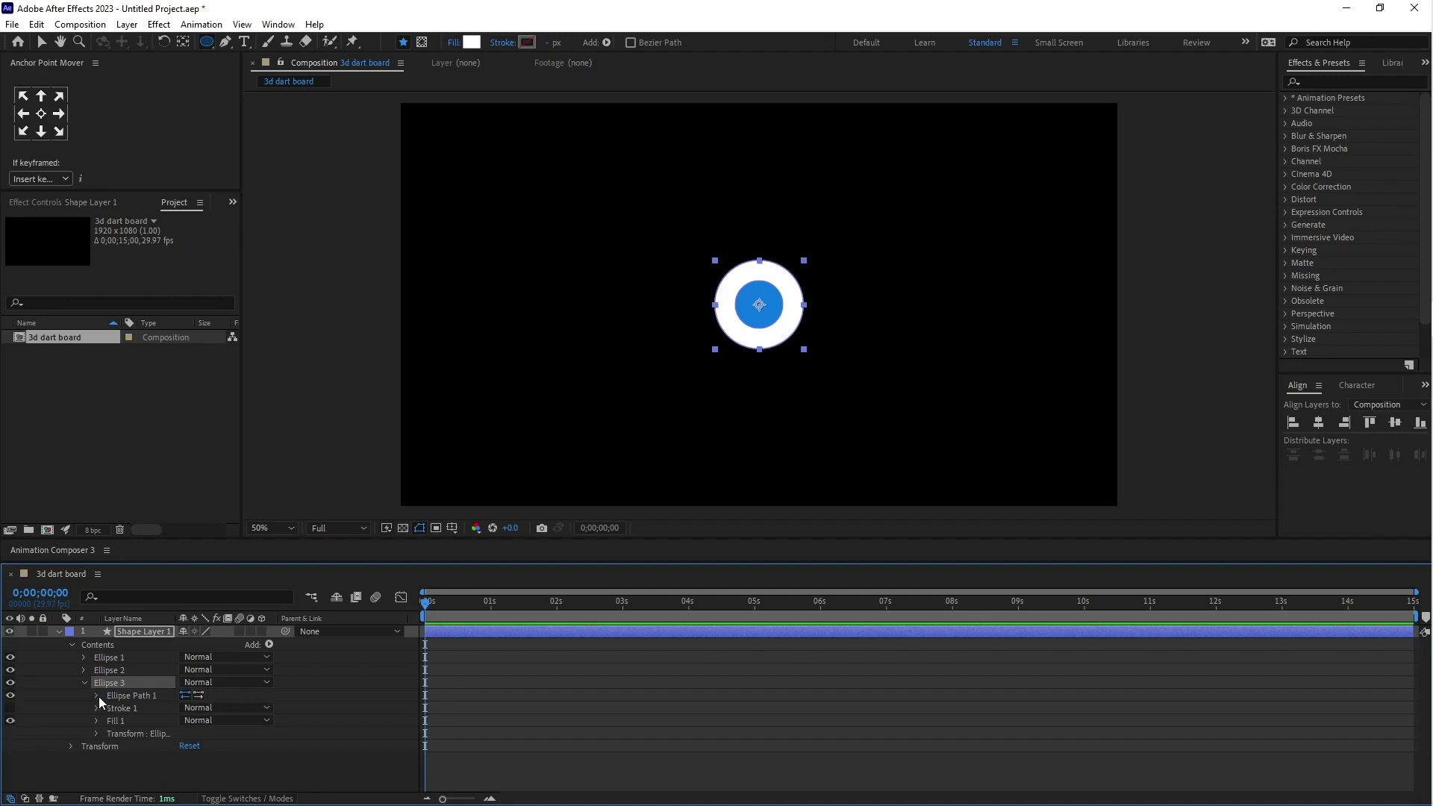
click(99, 696)
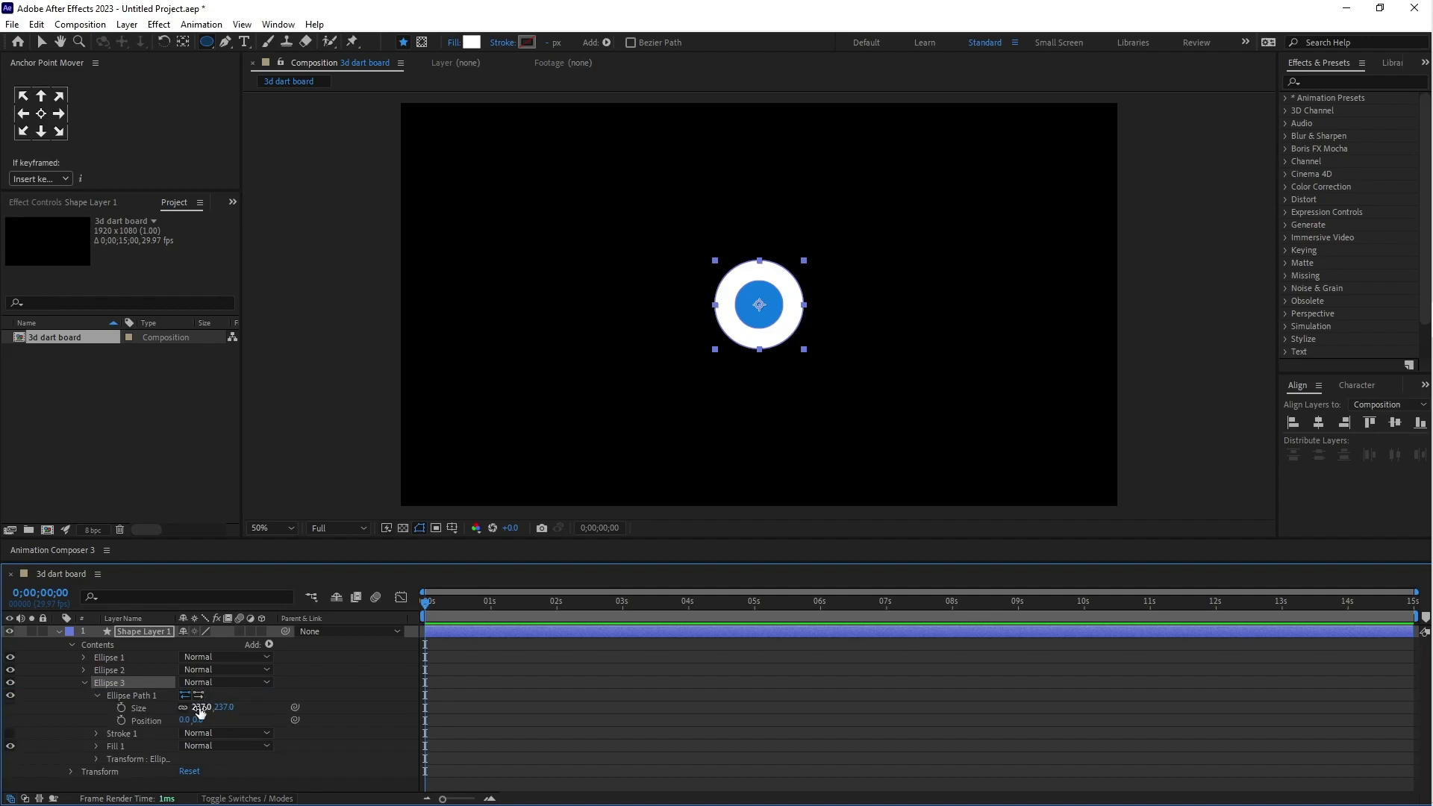
Size Ellipse 3 to 360 pixels and fill it with the centre dot's blue
drag(200, 711, 292, 709)
click(469, 44)
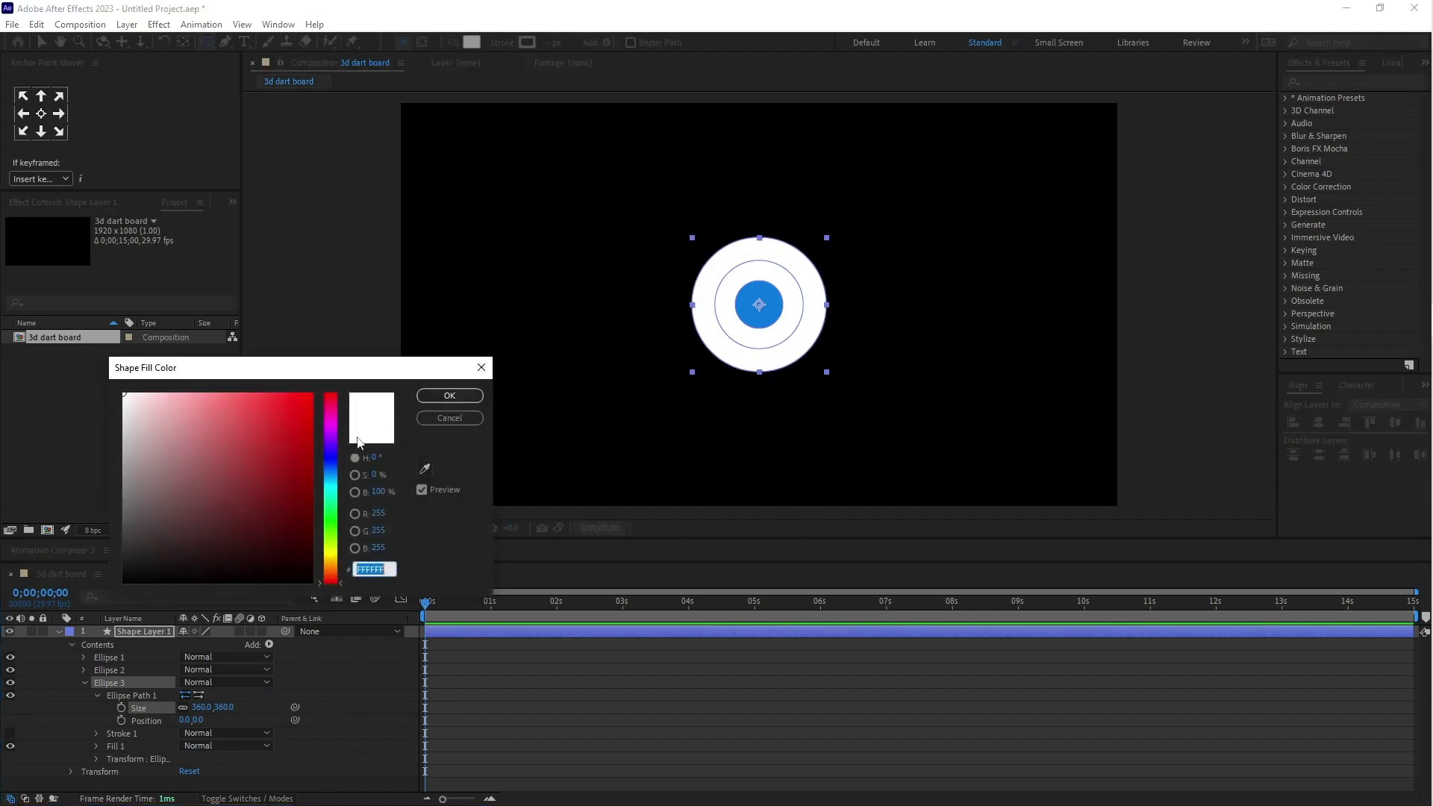
click(425, 468)
click(760, 303)
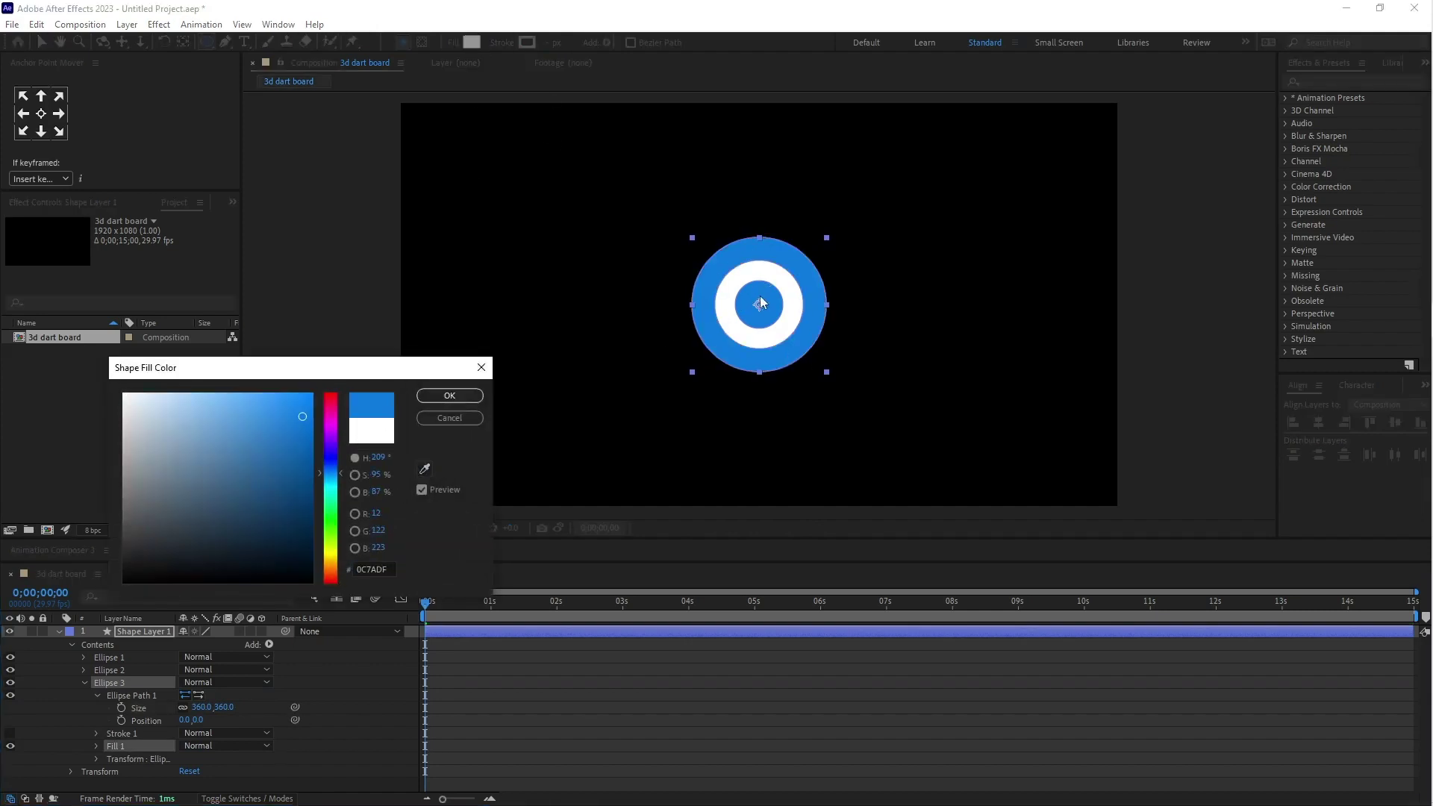
click(309, 414)
click(448, 395)
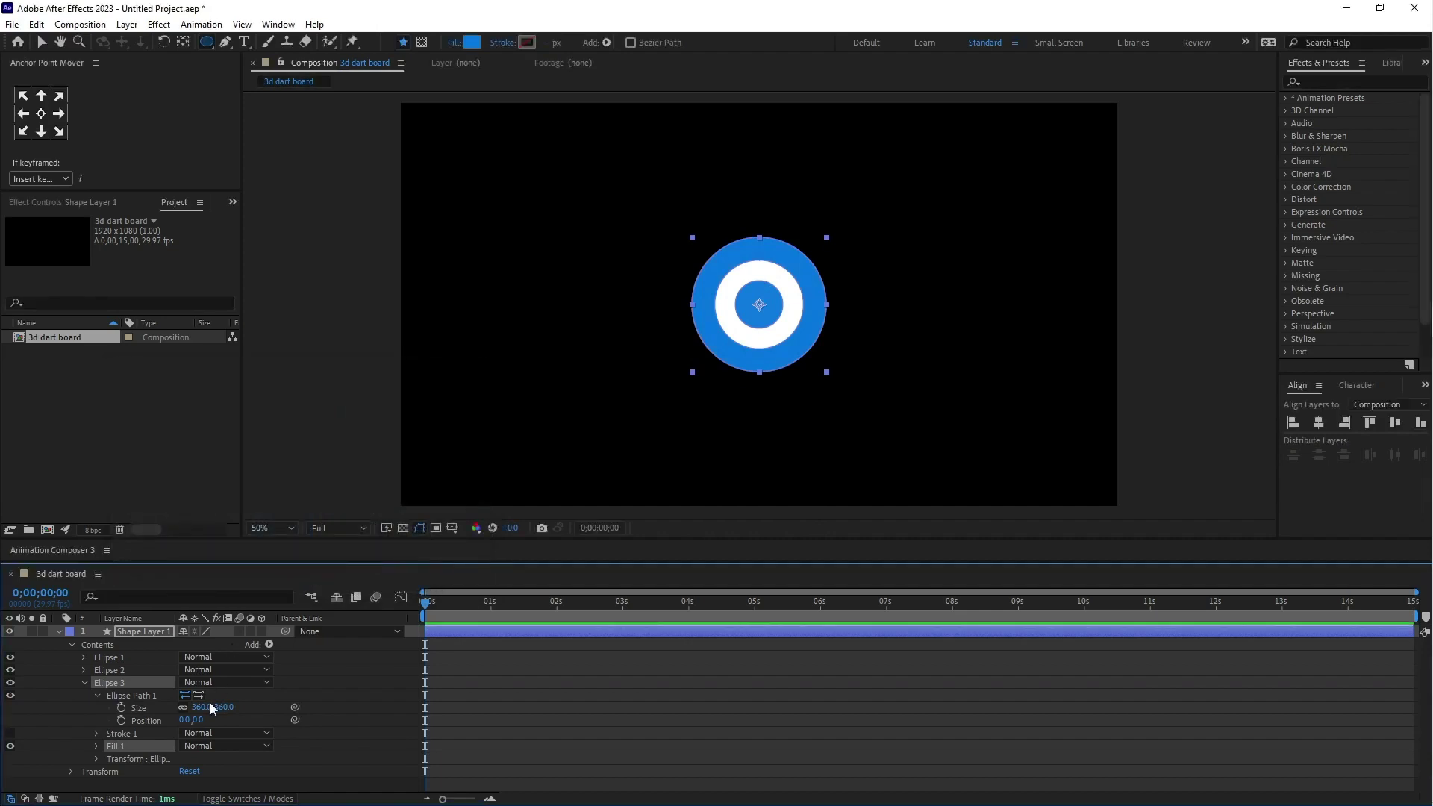
click(84, 682)
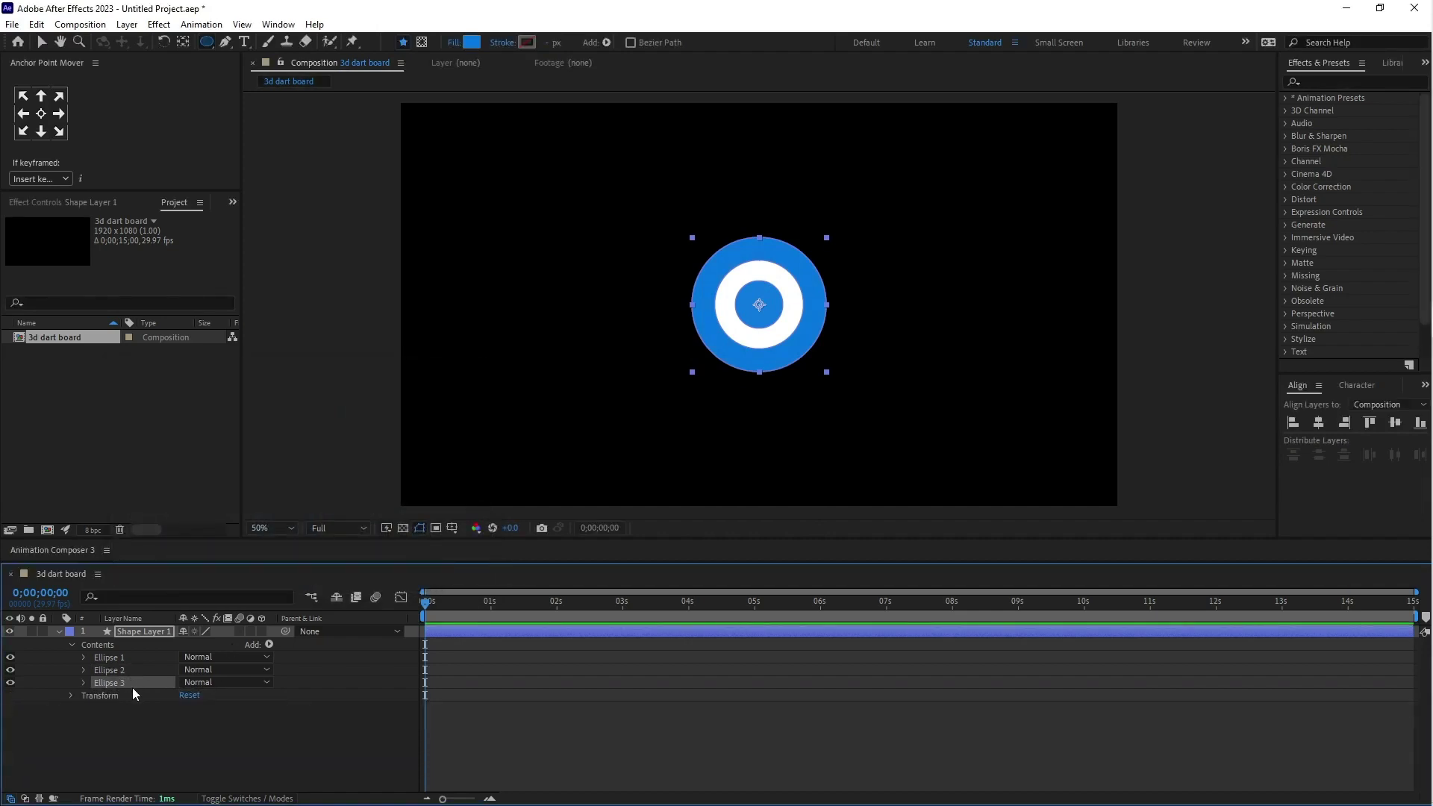
Duplicate Ellipse 3 as Ellipse 4 beneath it and enlarge it to 486 pixels
key(ctrl+d)
drag(121, 684, 113, 703)
click(83, 695)
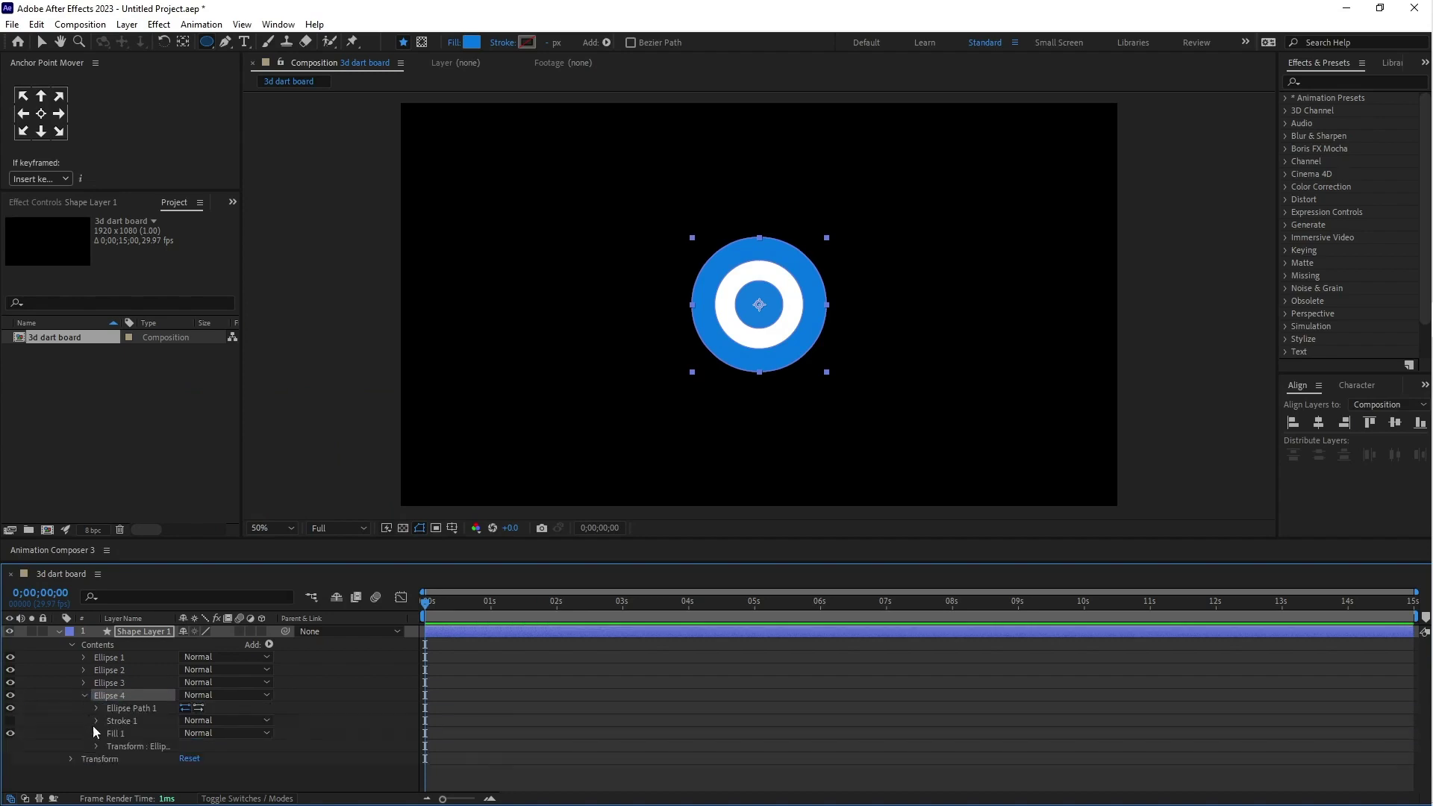
click(96, 708)
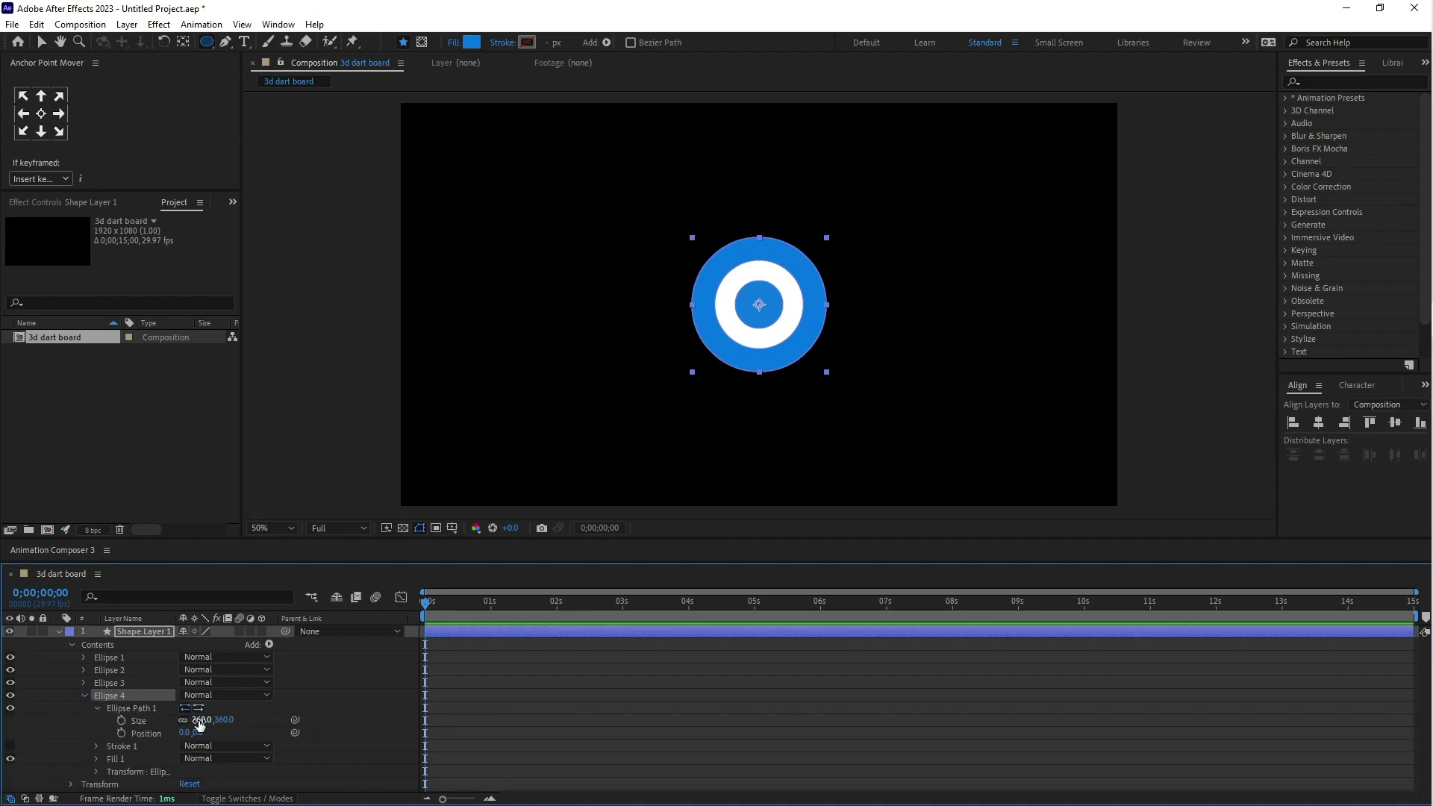
drag(199, 720, 278, 717)
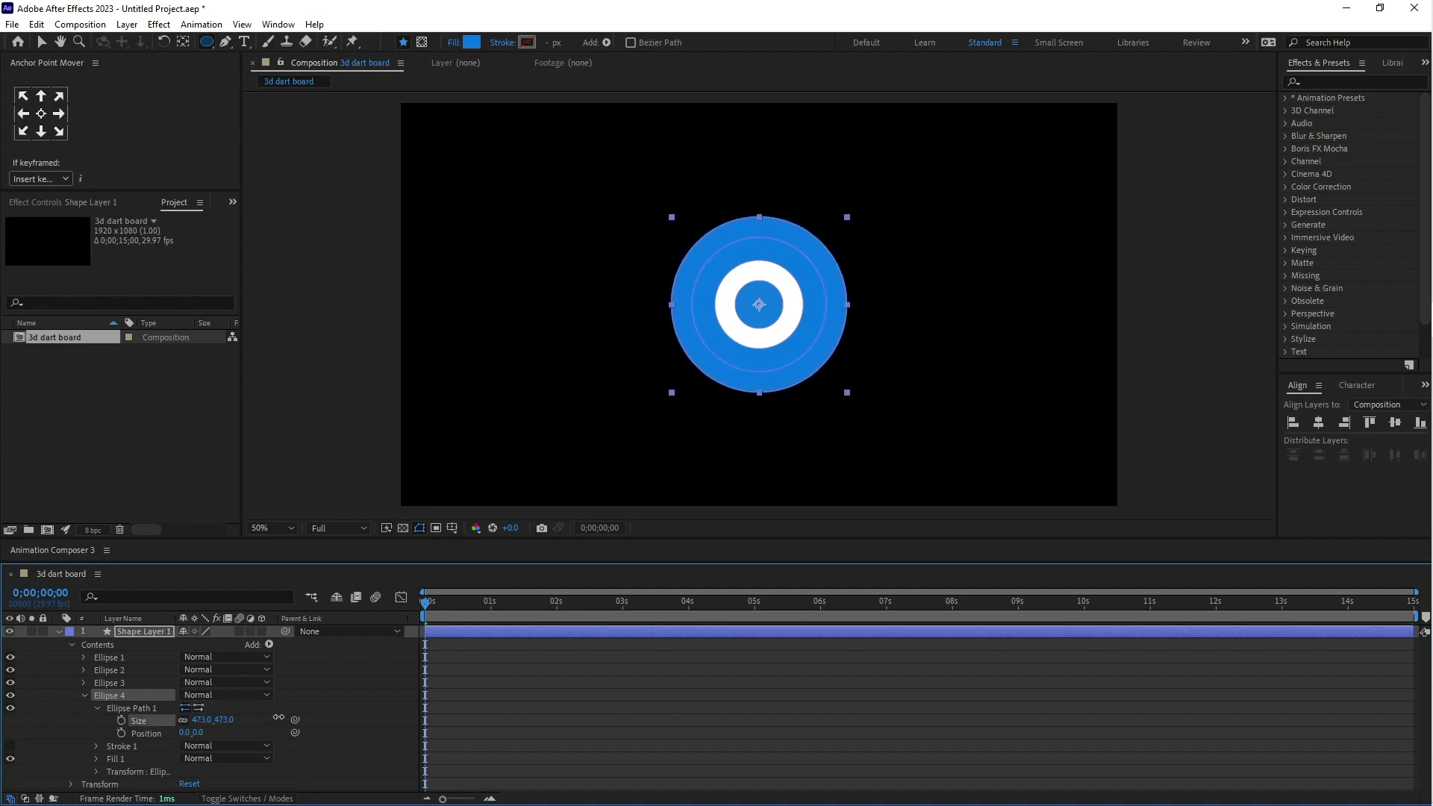
drag(278, 717, 288, 718)
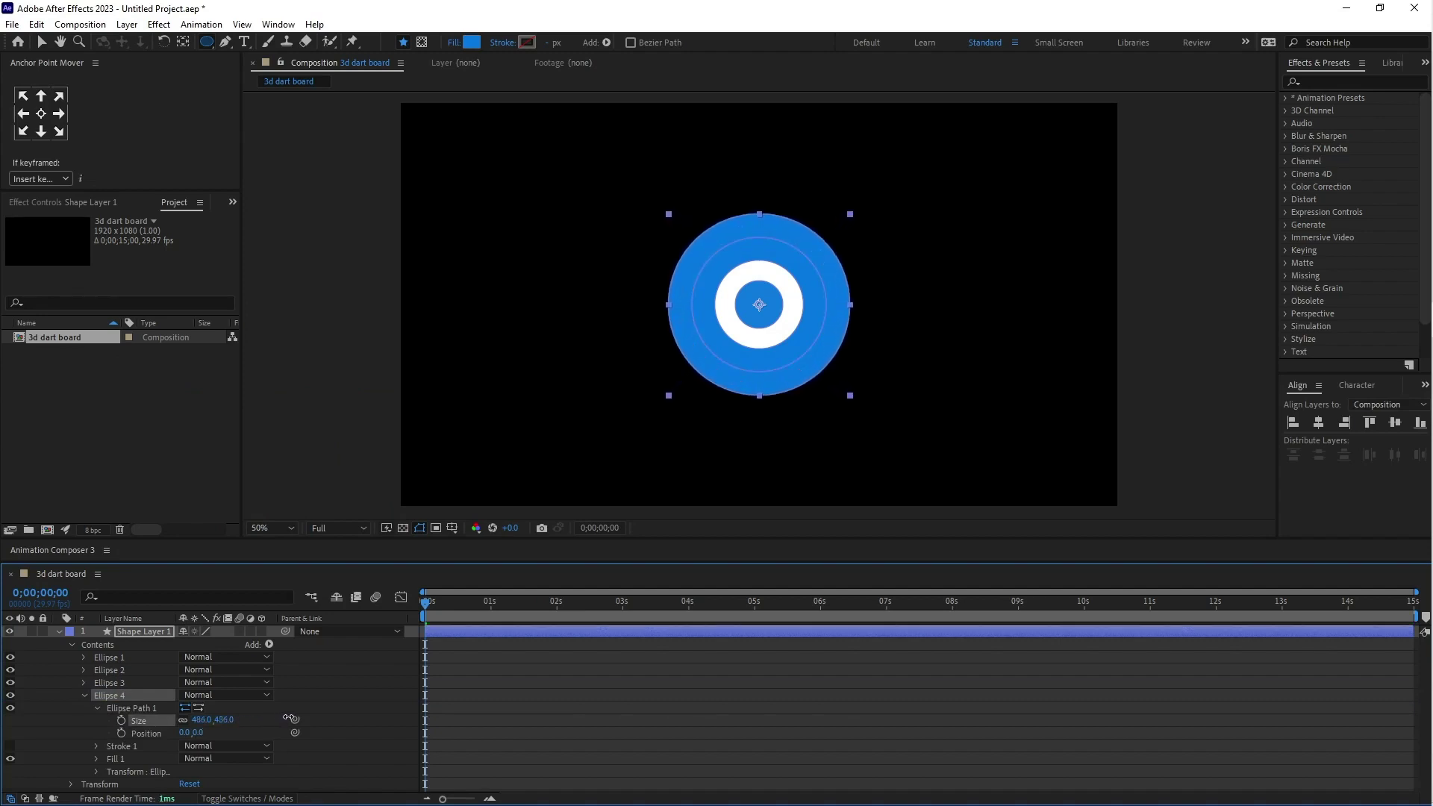
Fill Ellipse 4 white (FFFFFF), then duplicate it as Ellipse 5
click(473, 42)
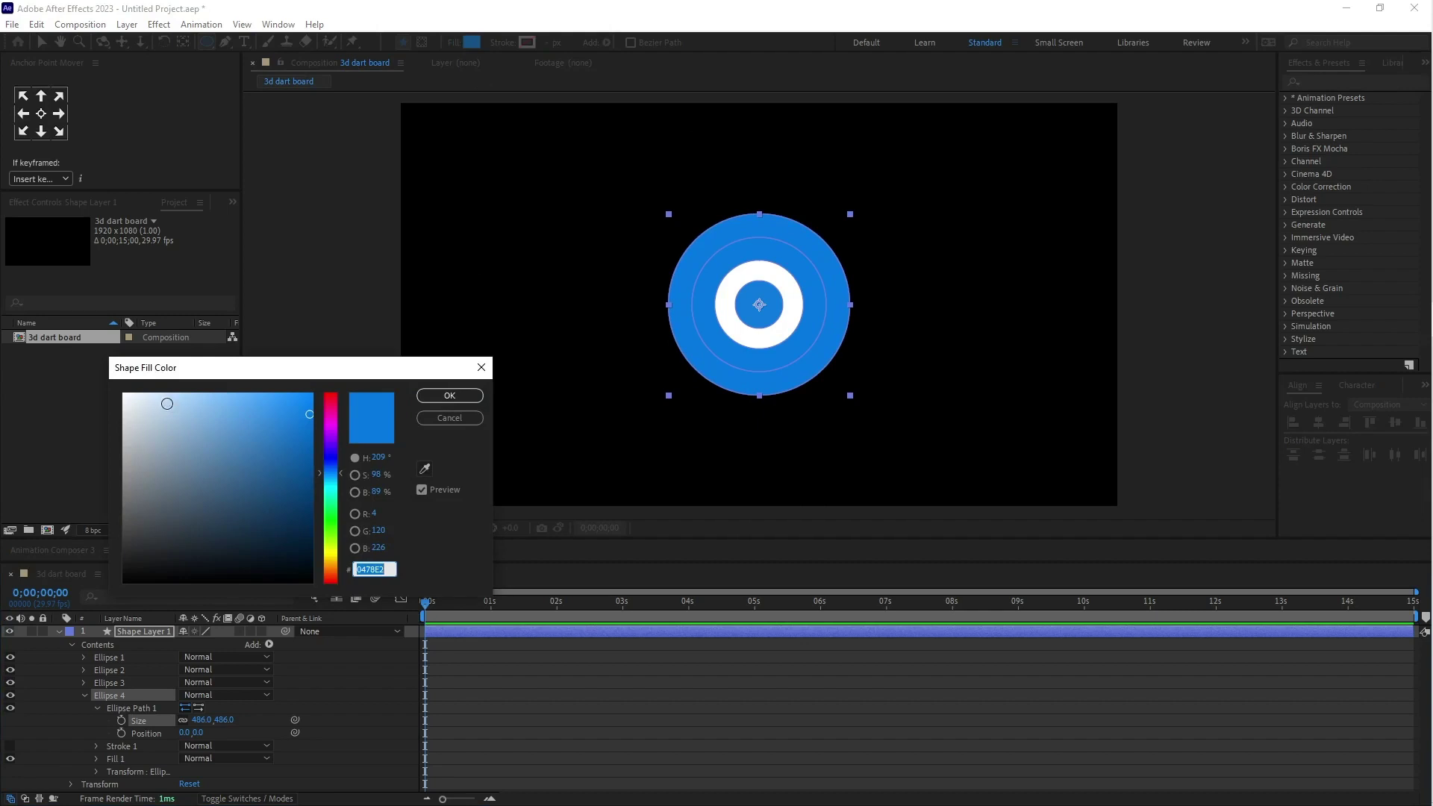
drag(168, 403, 113, 386)
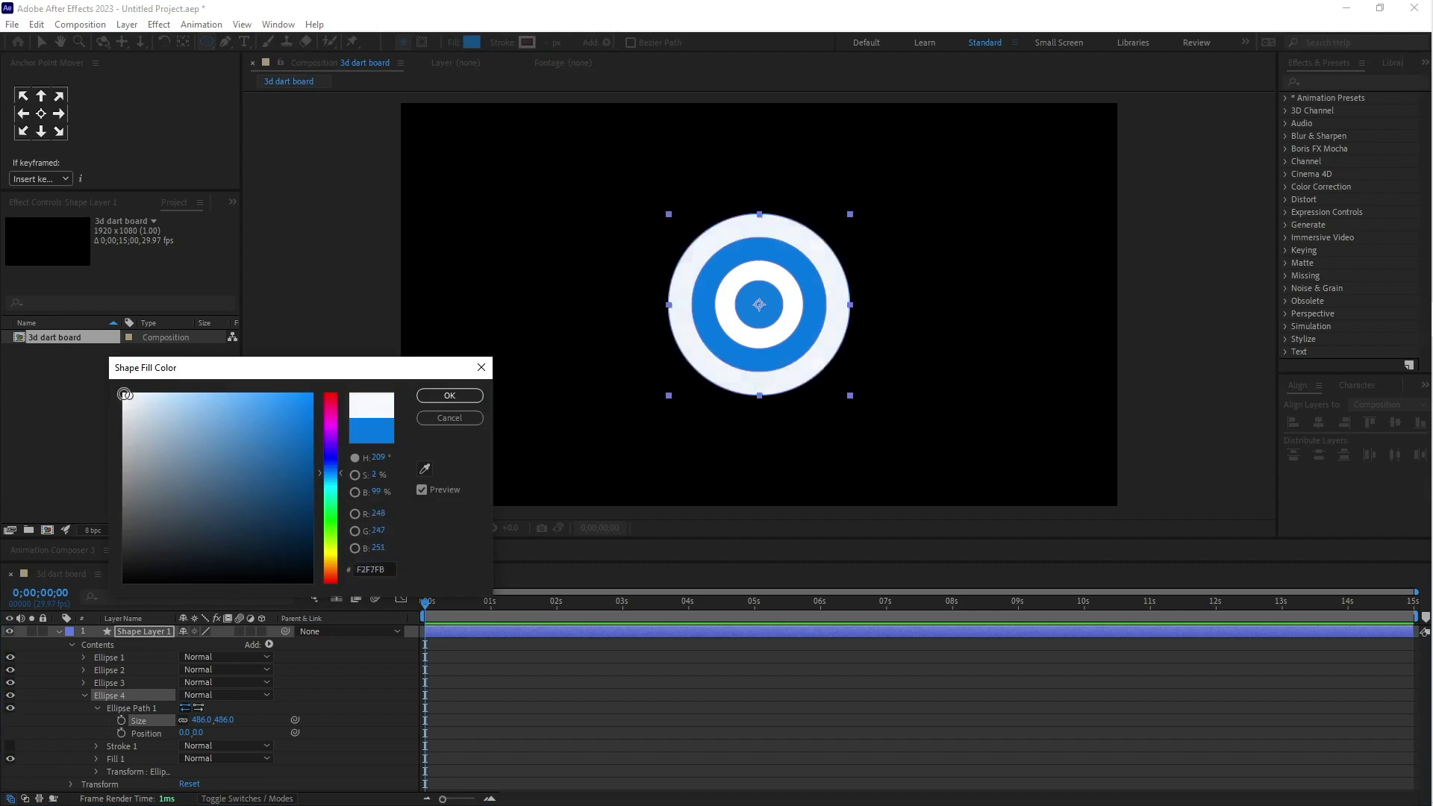
click(457, 397)
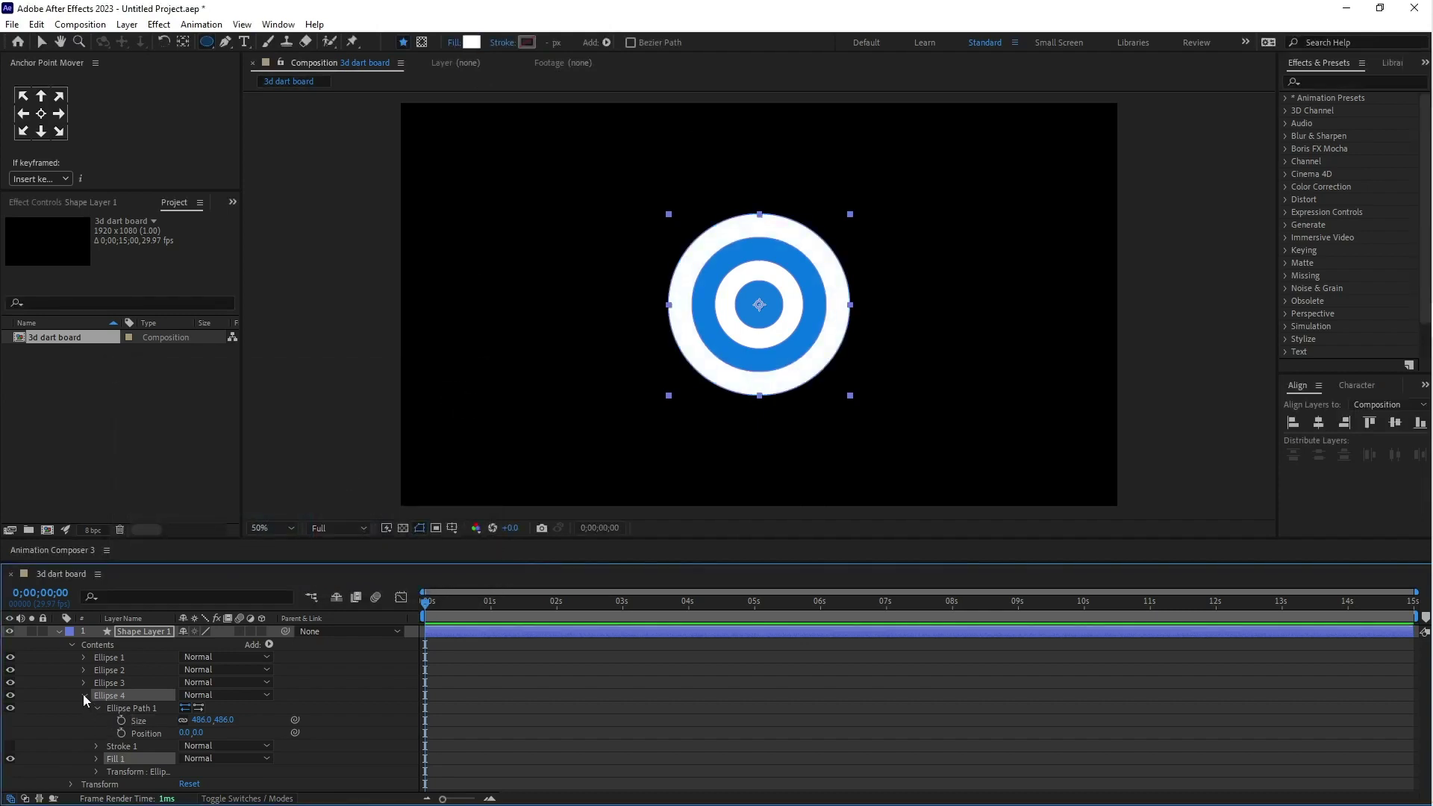
click(83, 694)
click(133, 692)
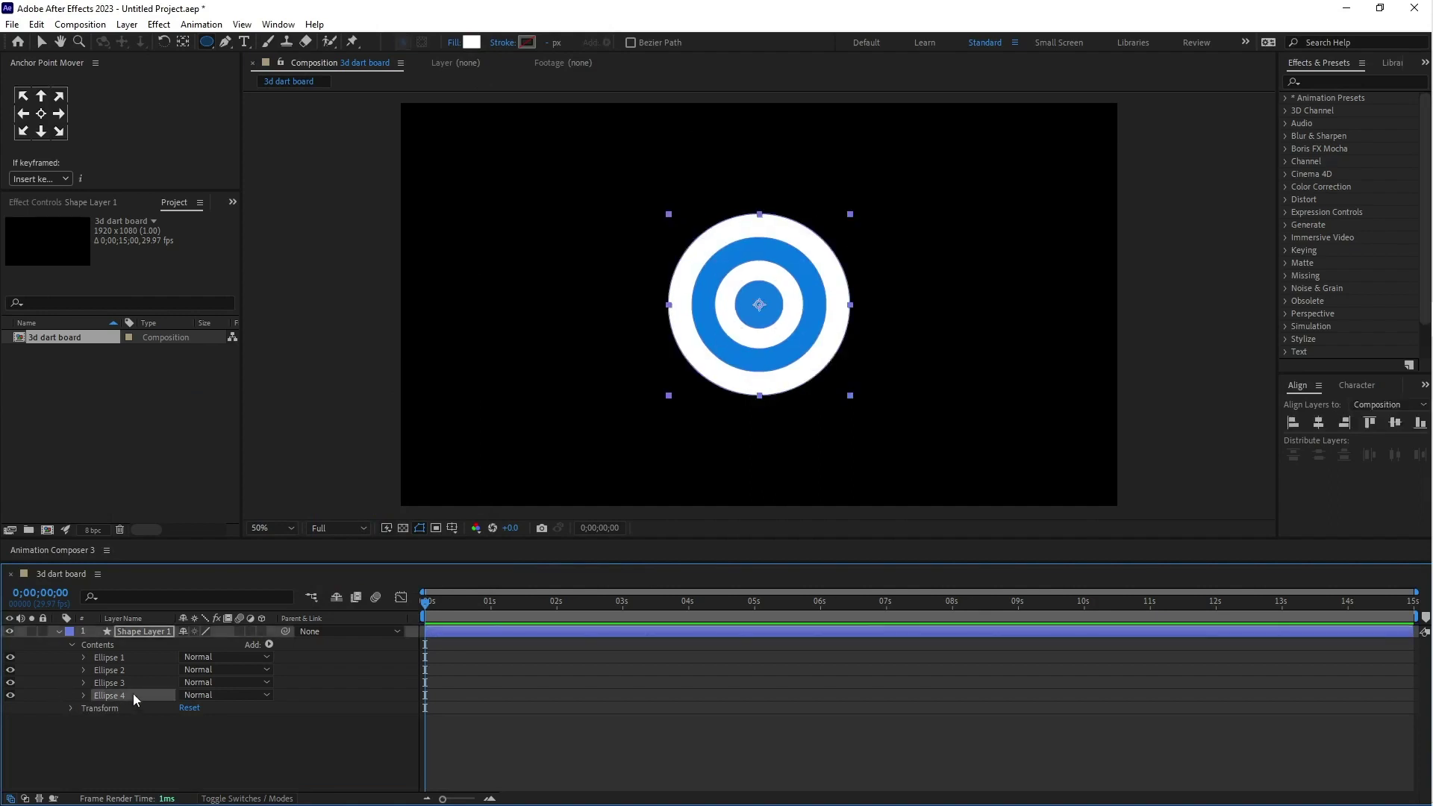
key(ctrl+d)
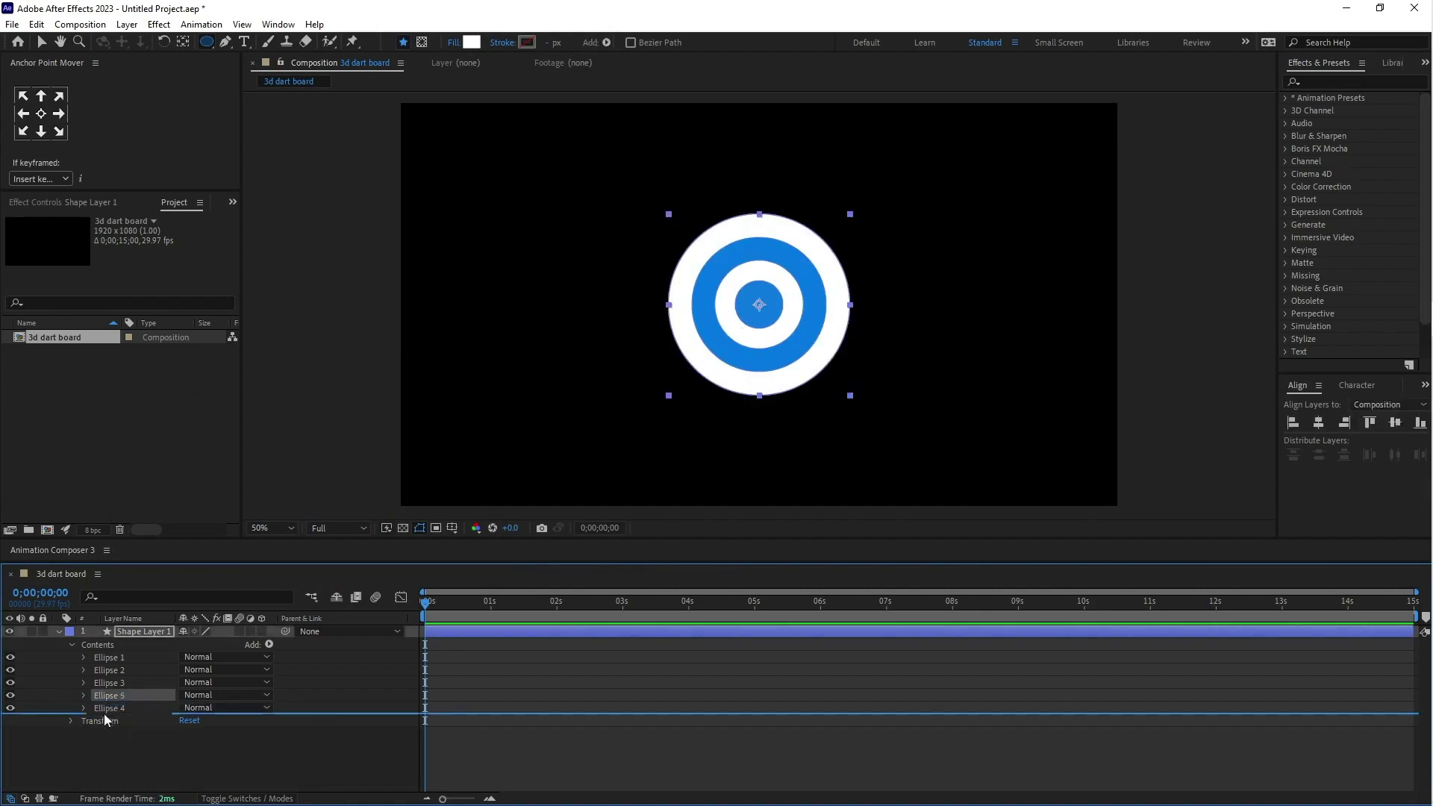
Move Ellipse 5 beneath Ellipse 4 and enlarge it beyond the white ring
drag(109, 697, 104, 714)
click(83, 708)
click(96, 721)
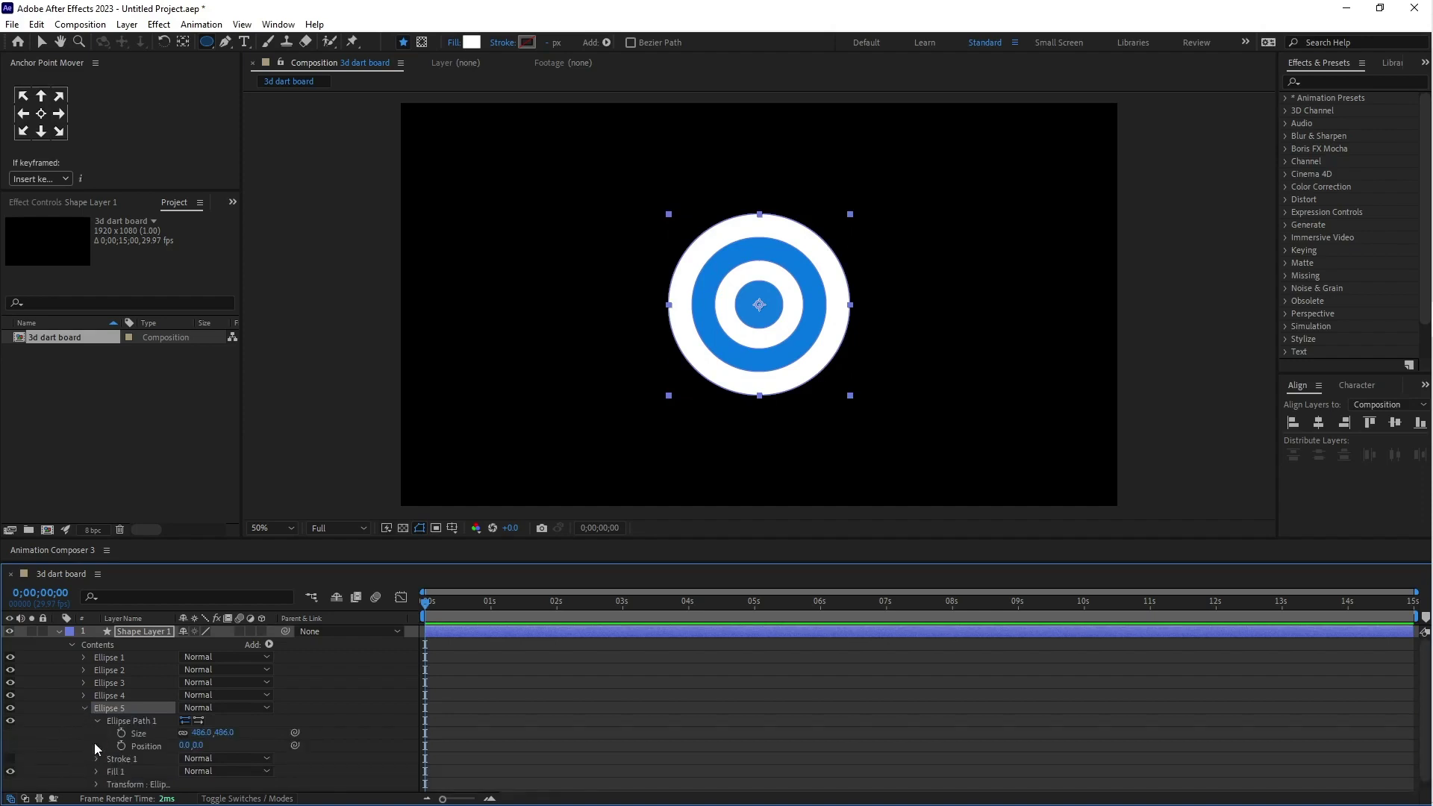
drag(201, 733, 308, 736)
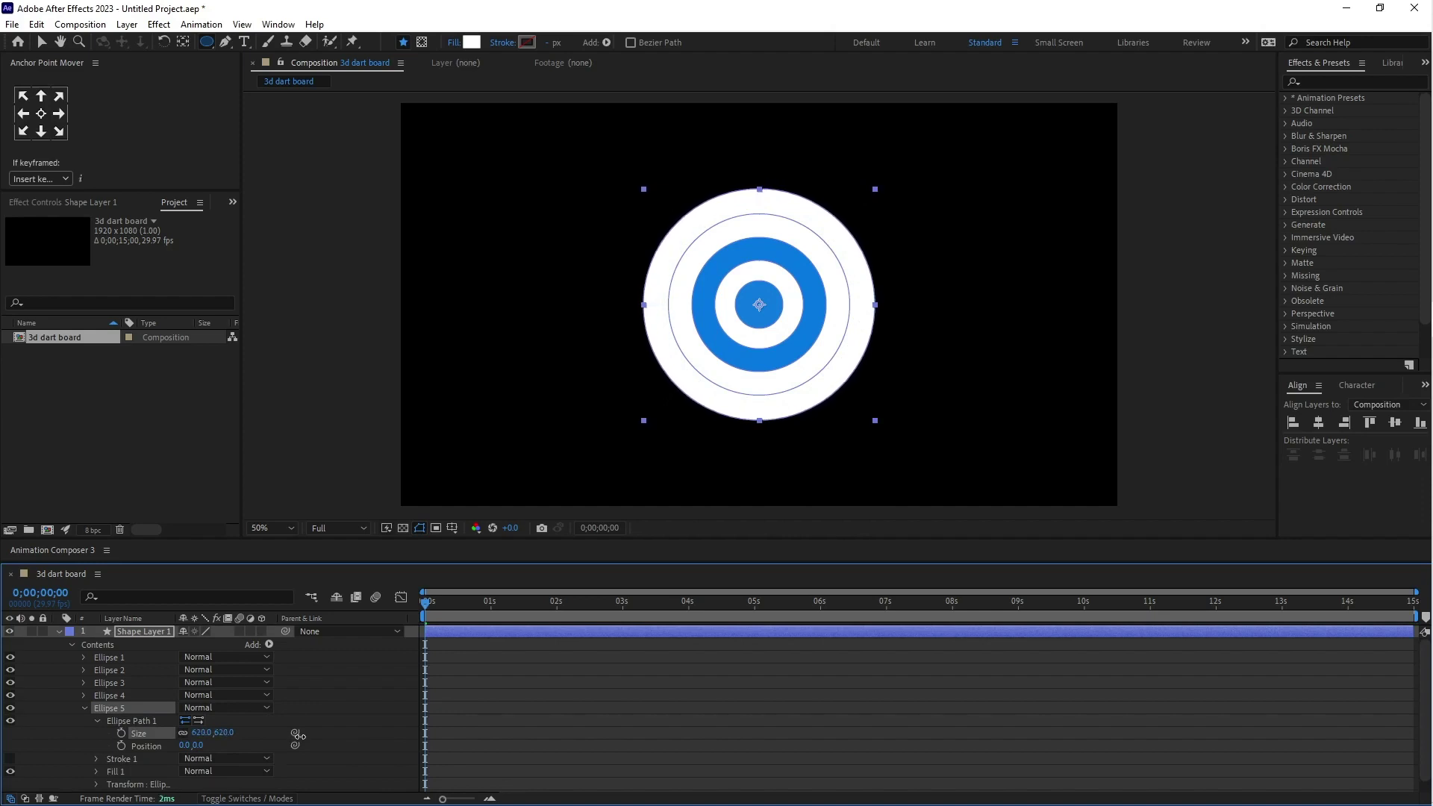
Eyedrop the board's blue into Ellipse 5's fill and fine-tune its size to 636
click(477, 44)
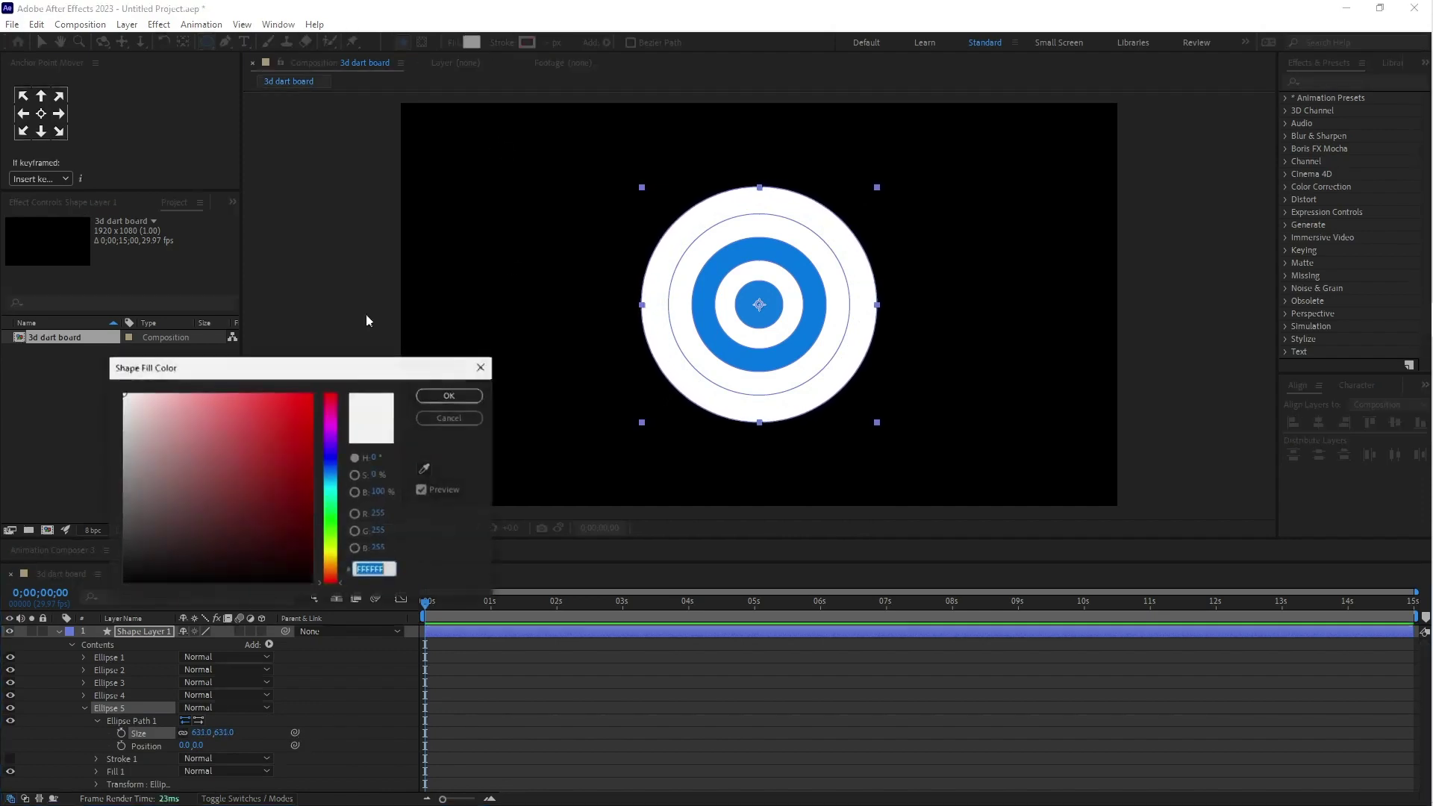
click(424, 468)
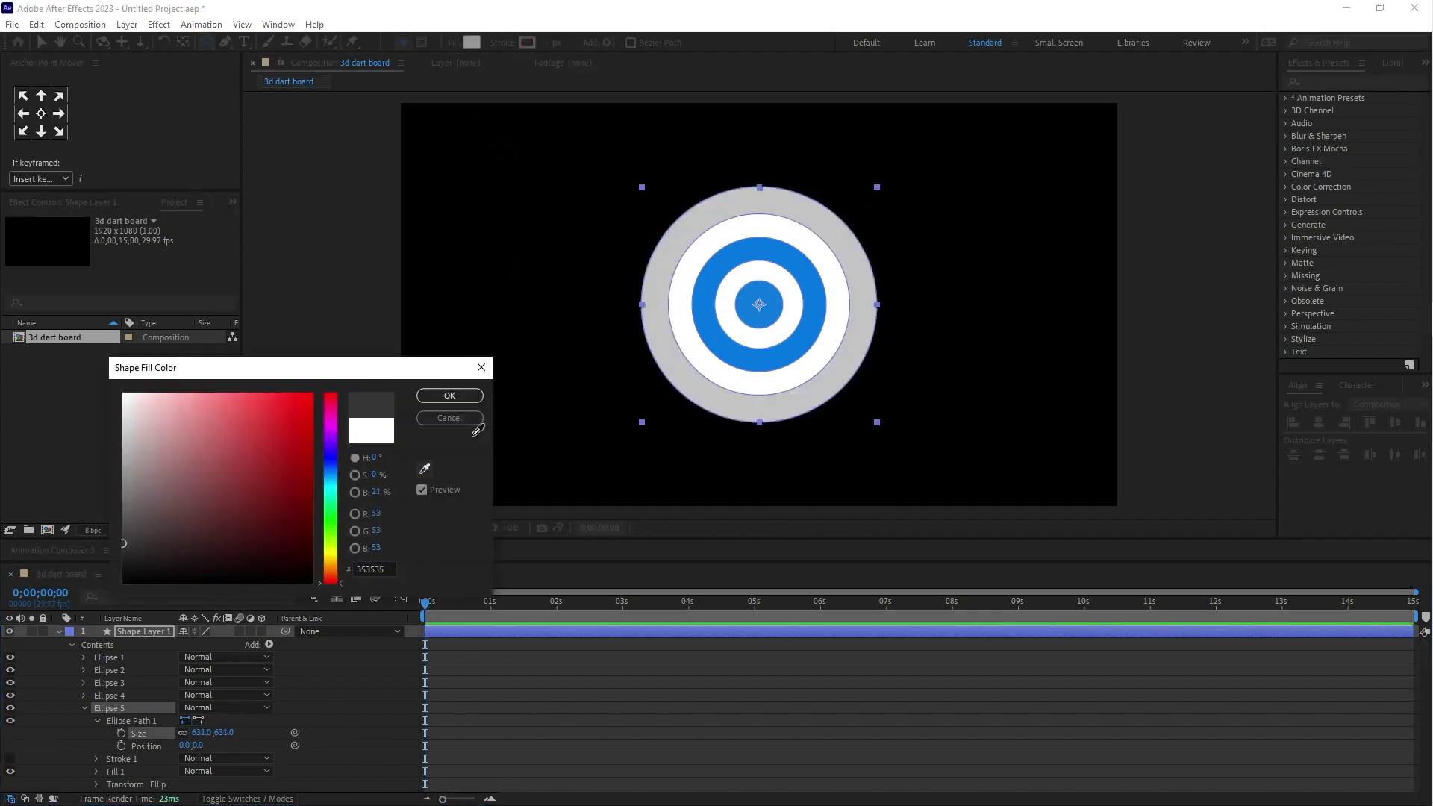
click(703, 312)
click(449, 395)
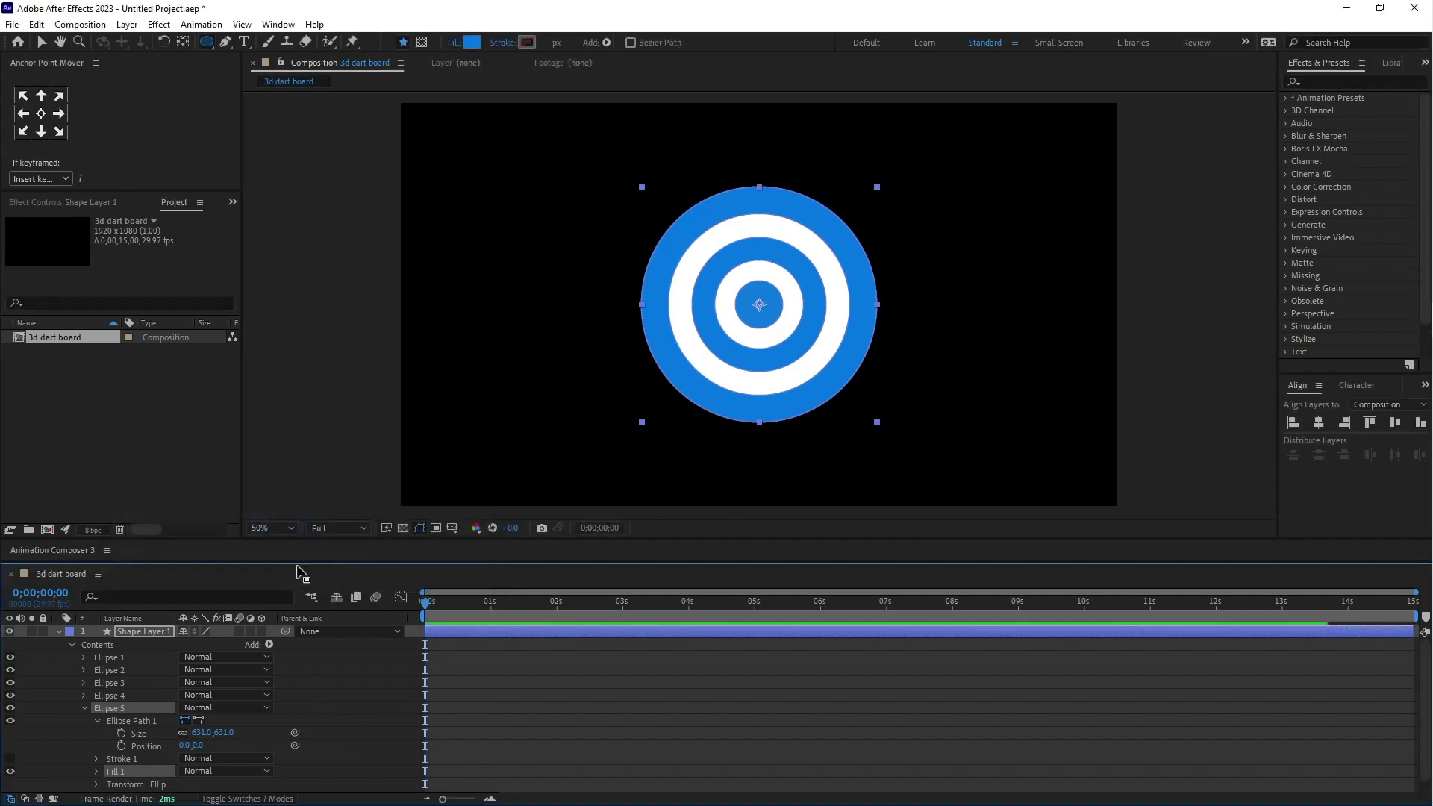
drag(195, 732, 199, 732)
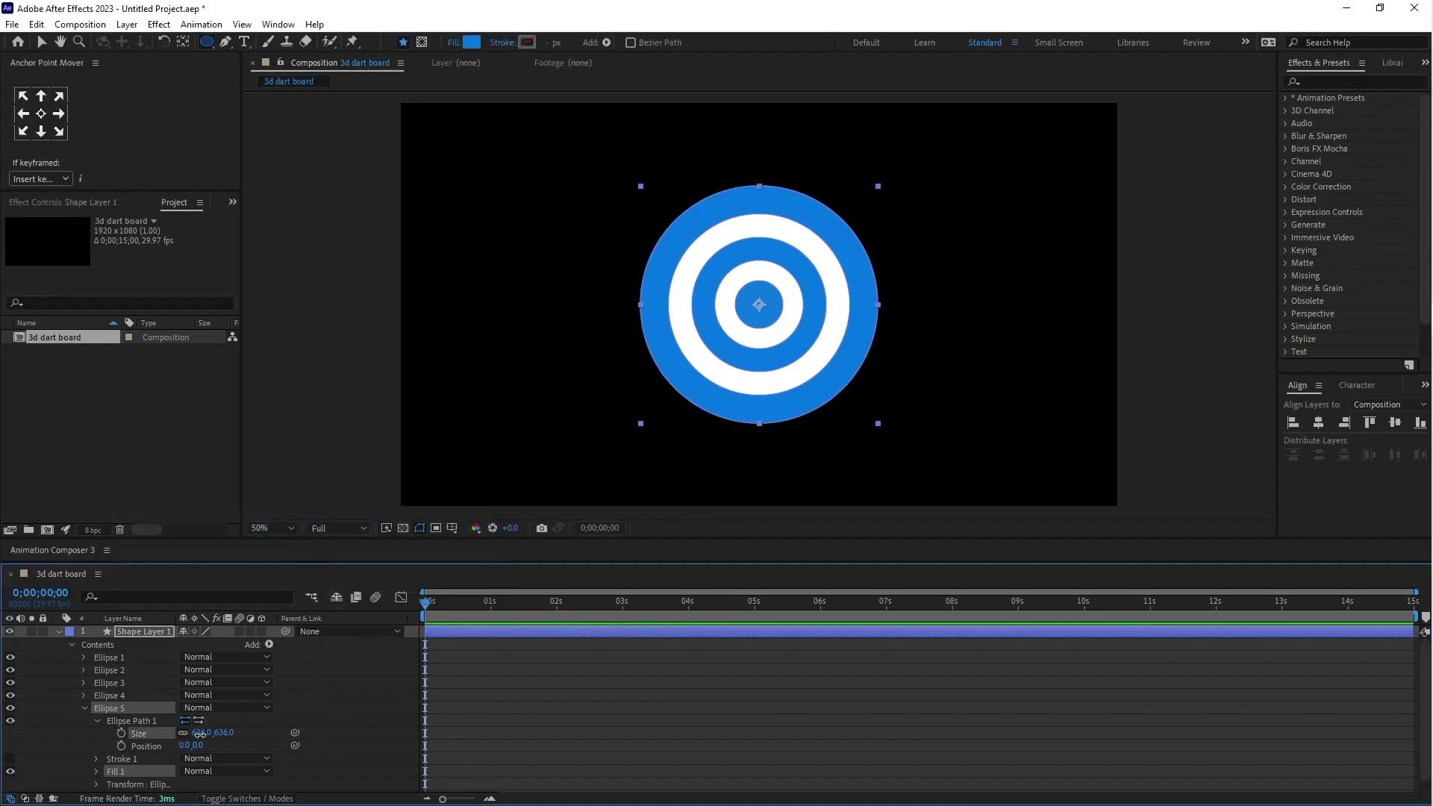
click(84, 707)
click(127, 656)
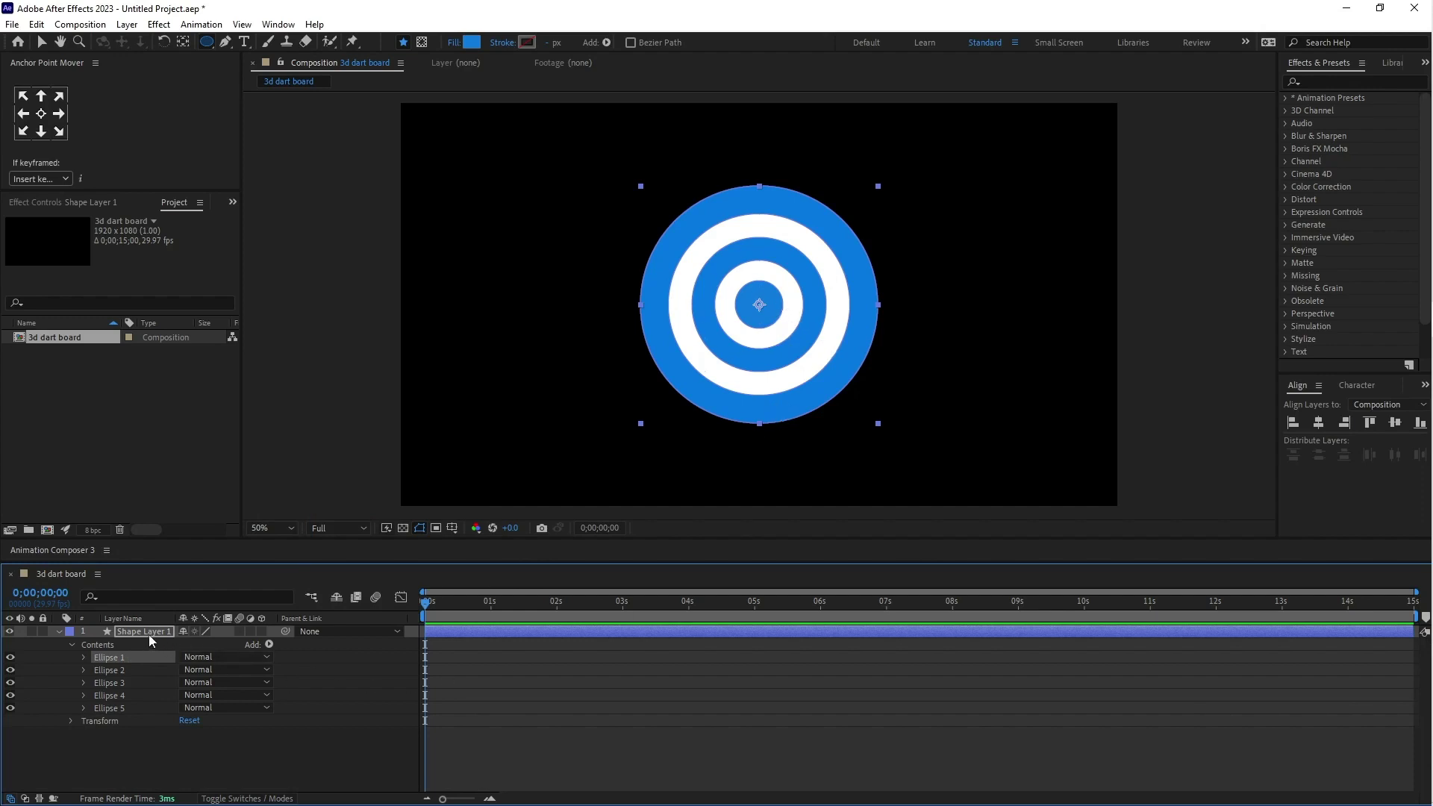
Make Shape Layer 1 a 3D layer and set its Y Rotation to about 55°
click(123, 631)
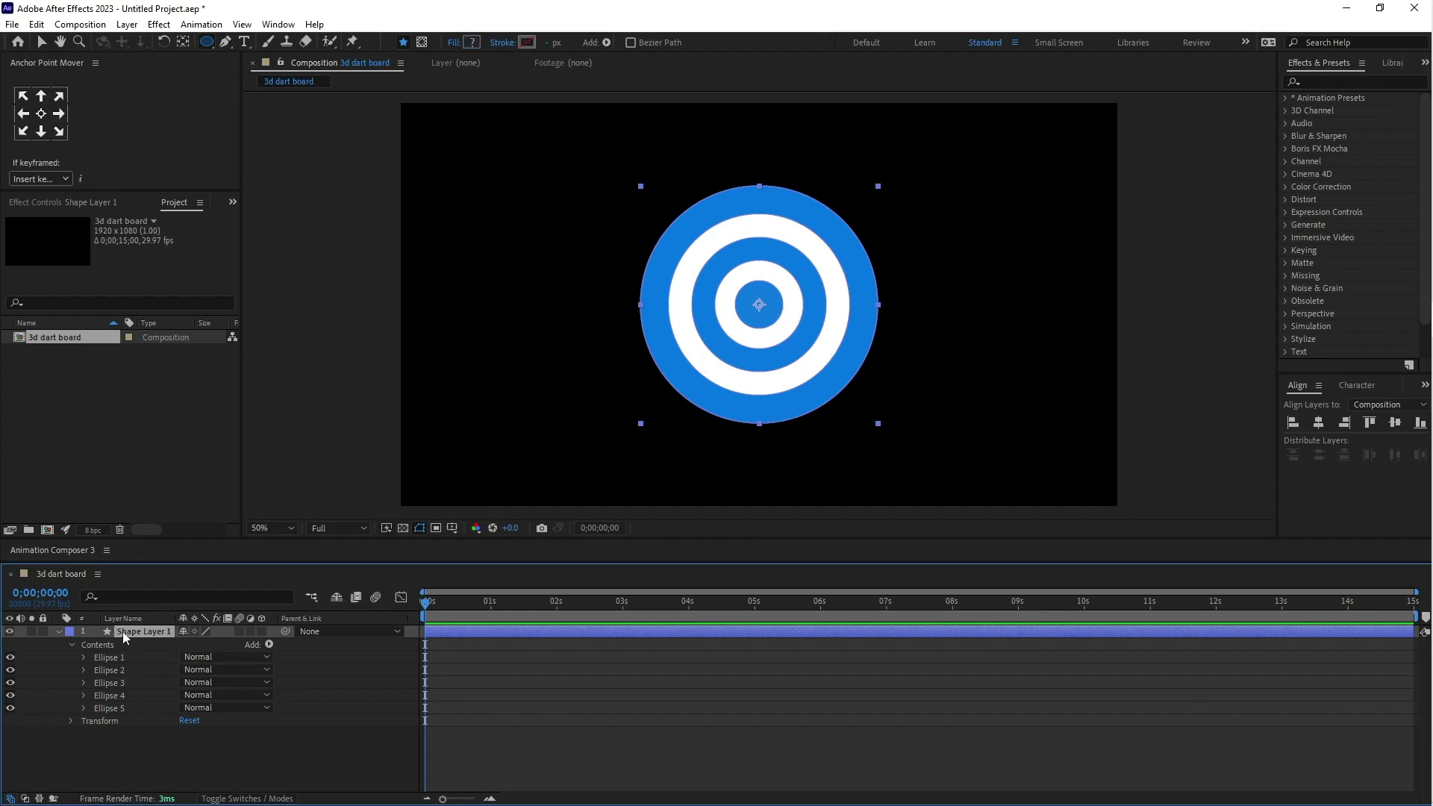
click(261, 631)
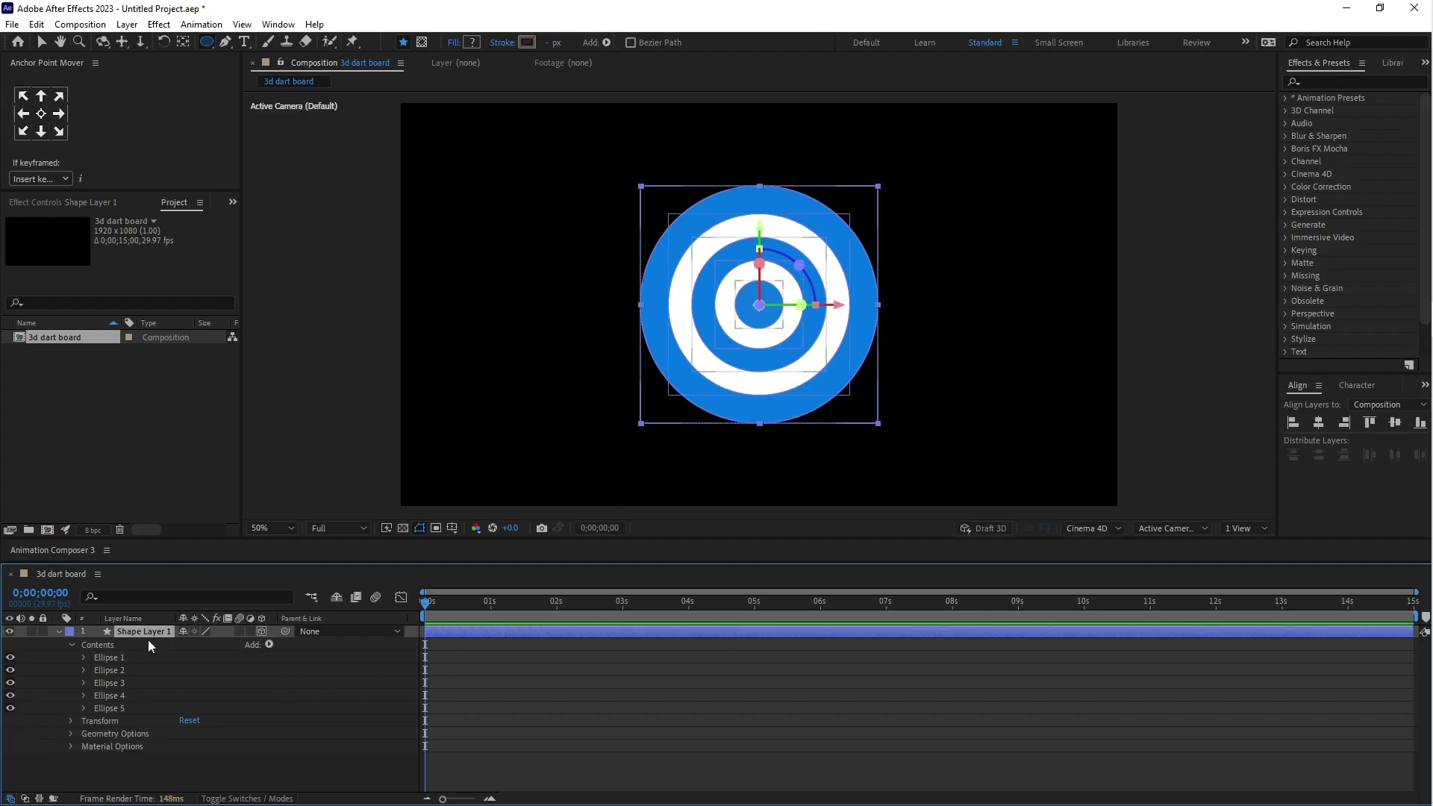
click(87, 720)
scroll(77, 722, down, 2)
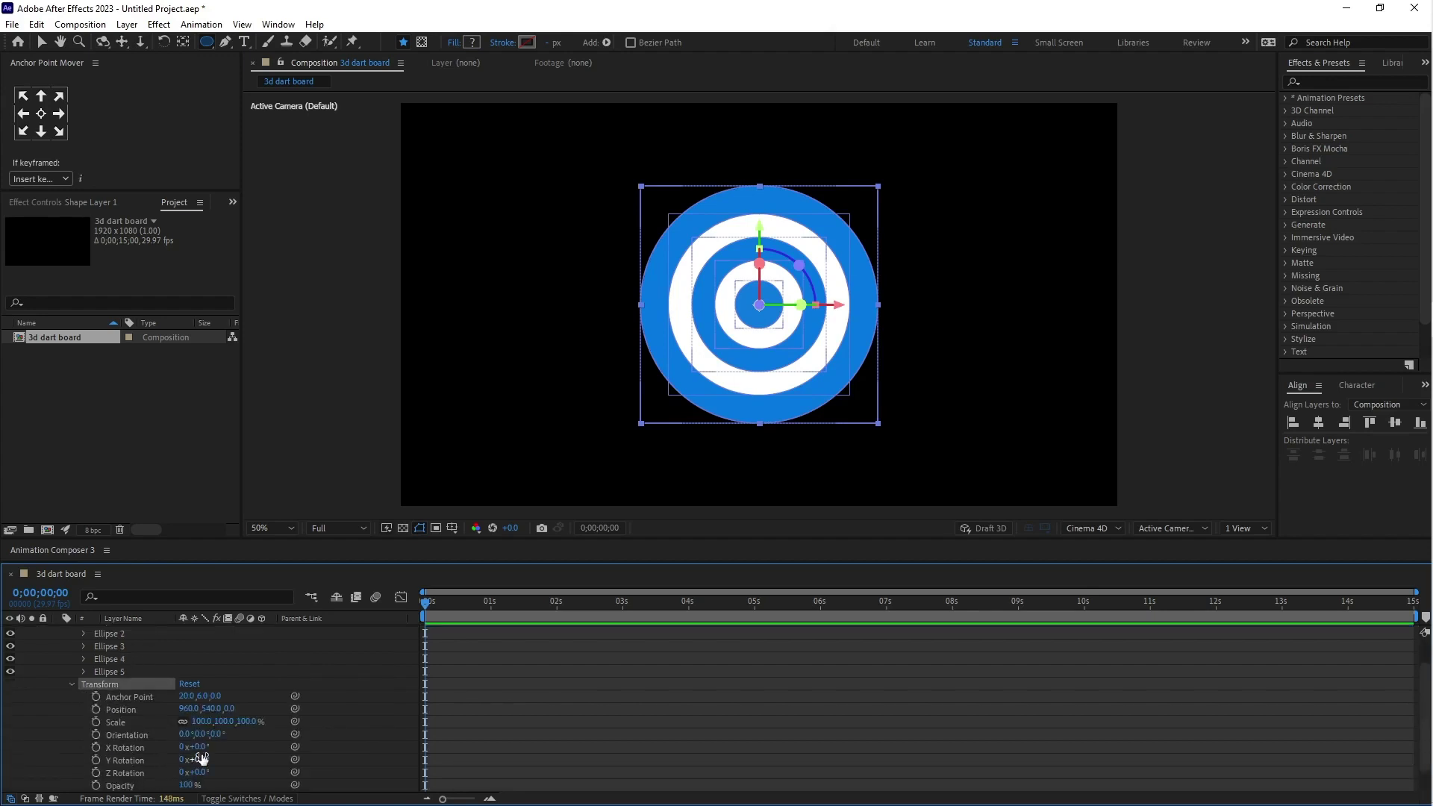
drag(200, 758, 202, 763)
drag(196, 759, 237, 762)
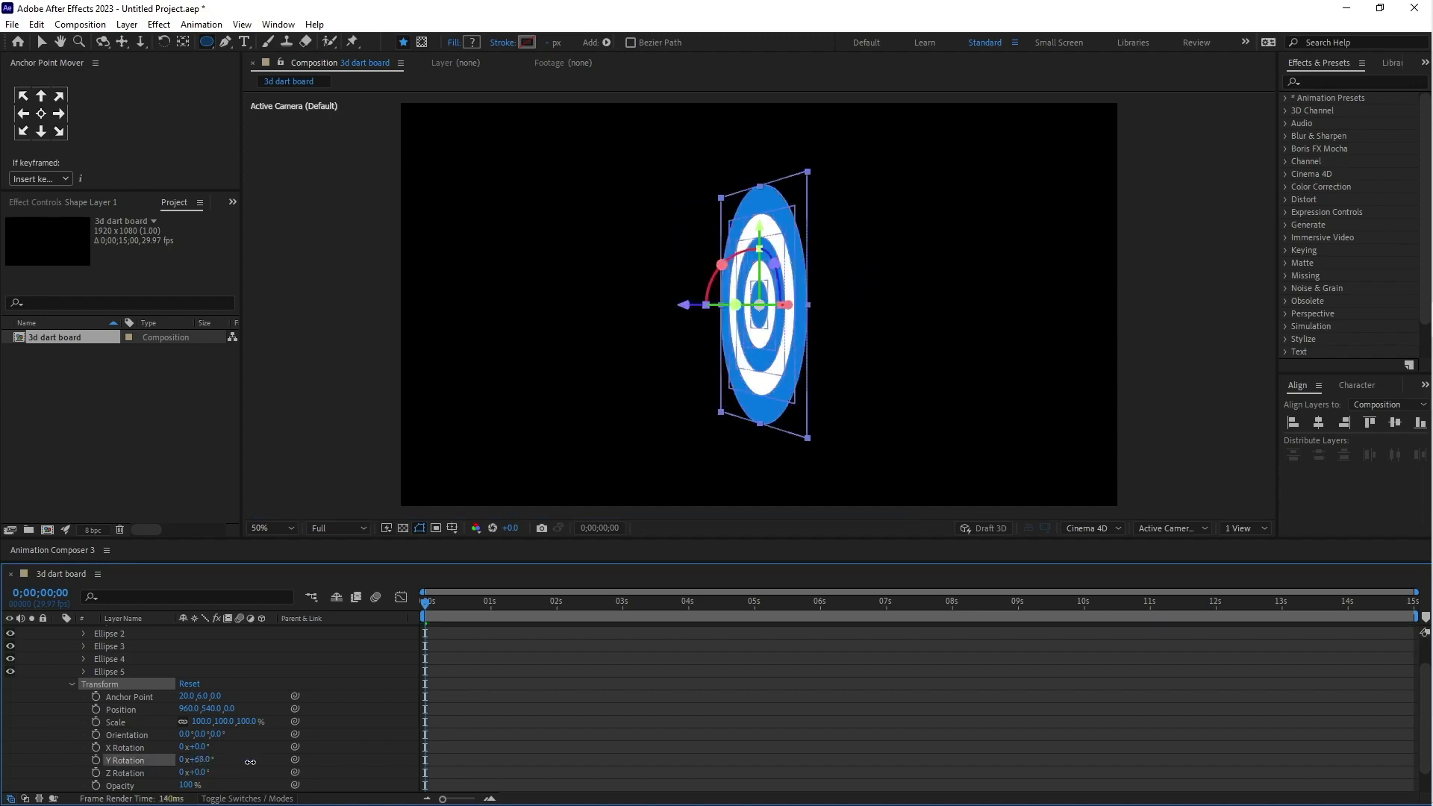
mouse_move(250, 762)
mouse_down()
mouse_move(180, 769)
mouse_move(198, 760)
mouse_up()
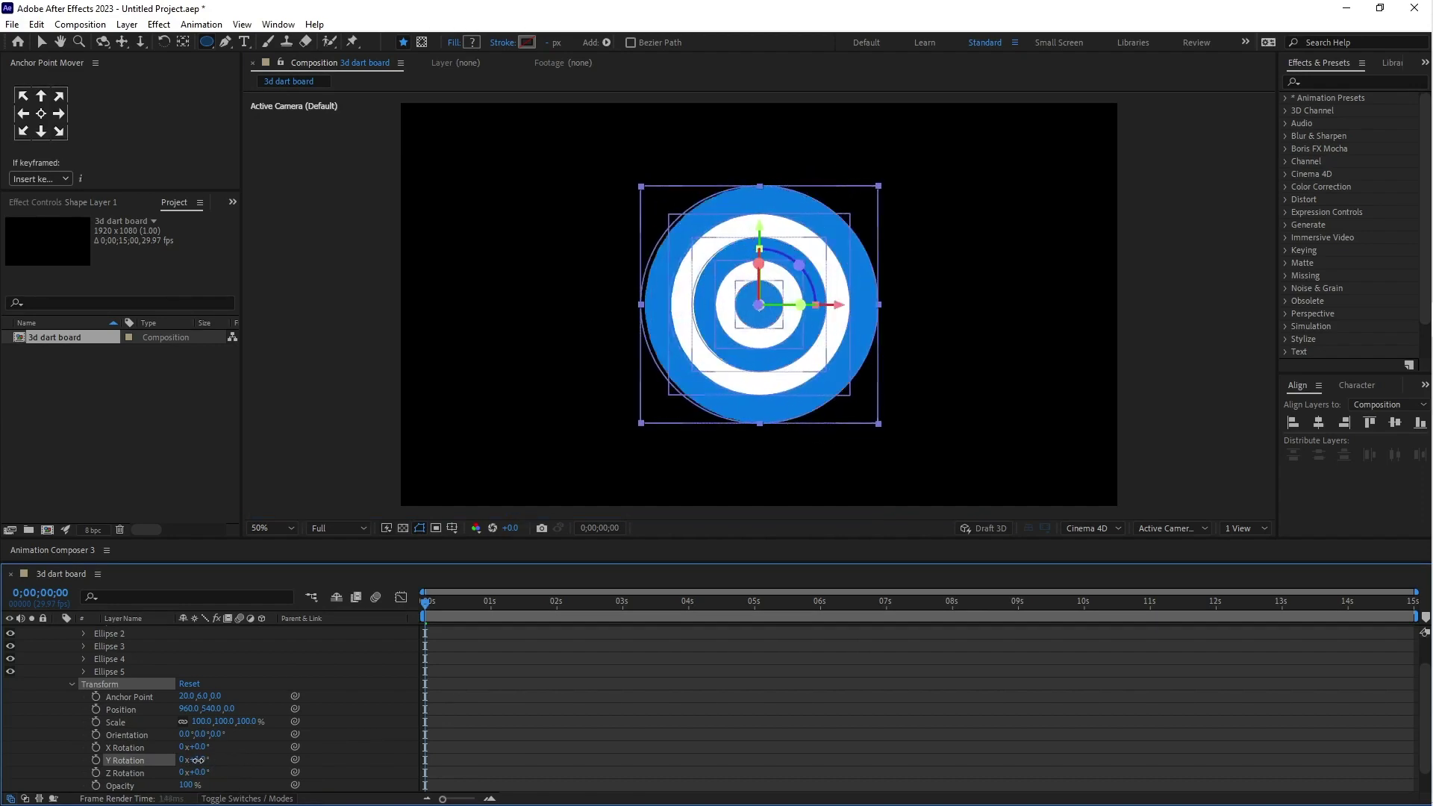
mouse_move(198, 760)
mouse_down()
mouse_move(243, 739)
mouse_move(202, 768)
mouse_up()
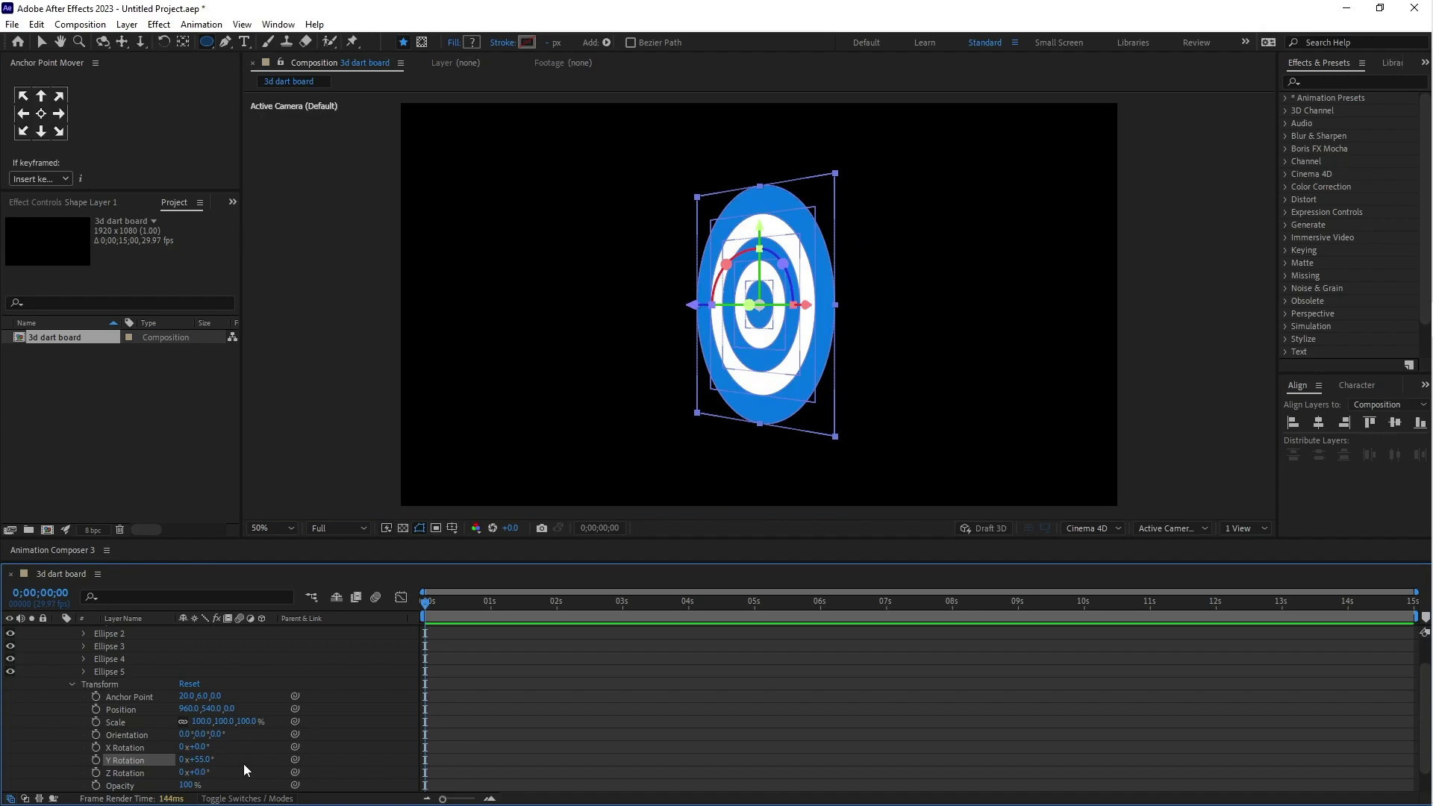
click(71, 684)
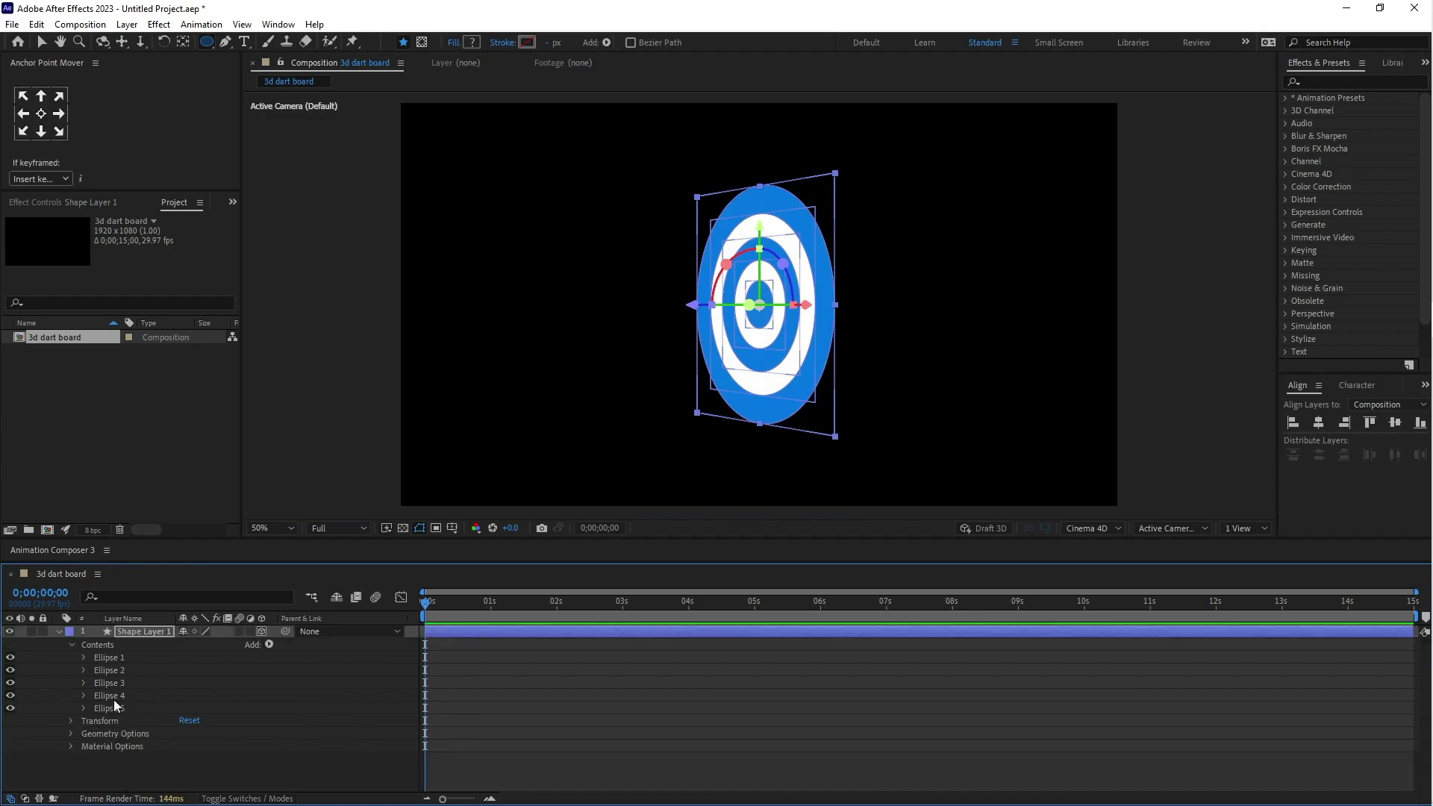
click(70, 733)
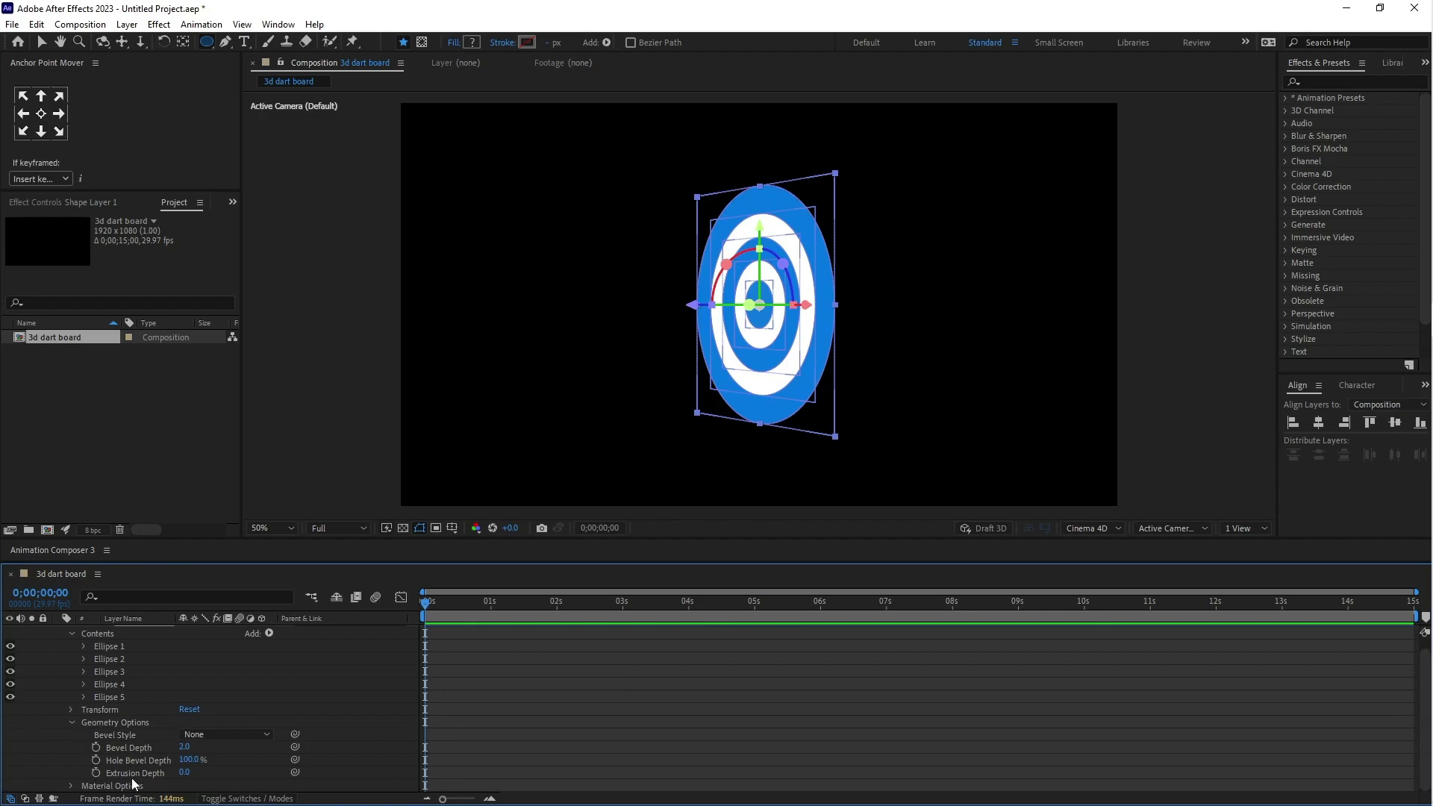
Set the board's Geometry Options Extrusion Depth to 80
click(184, 773)
text(80)
key(Return)
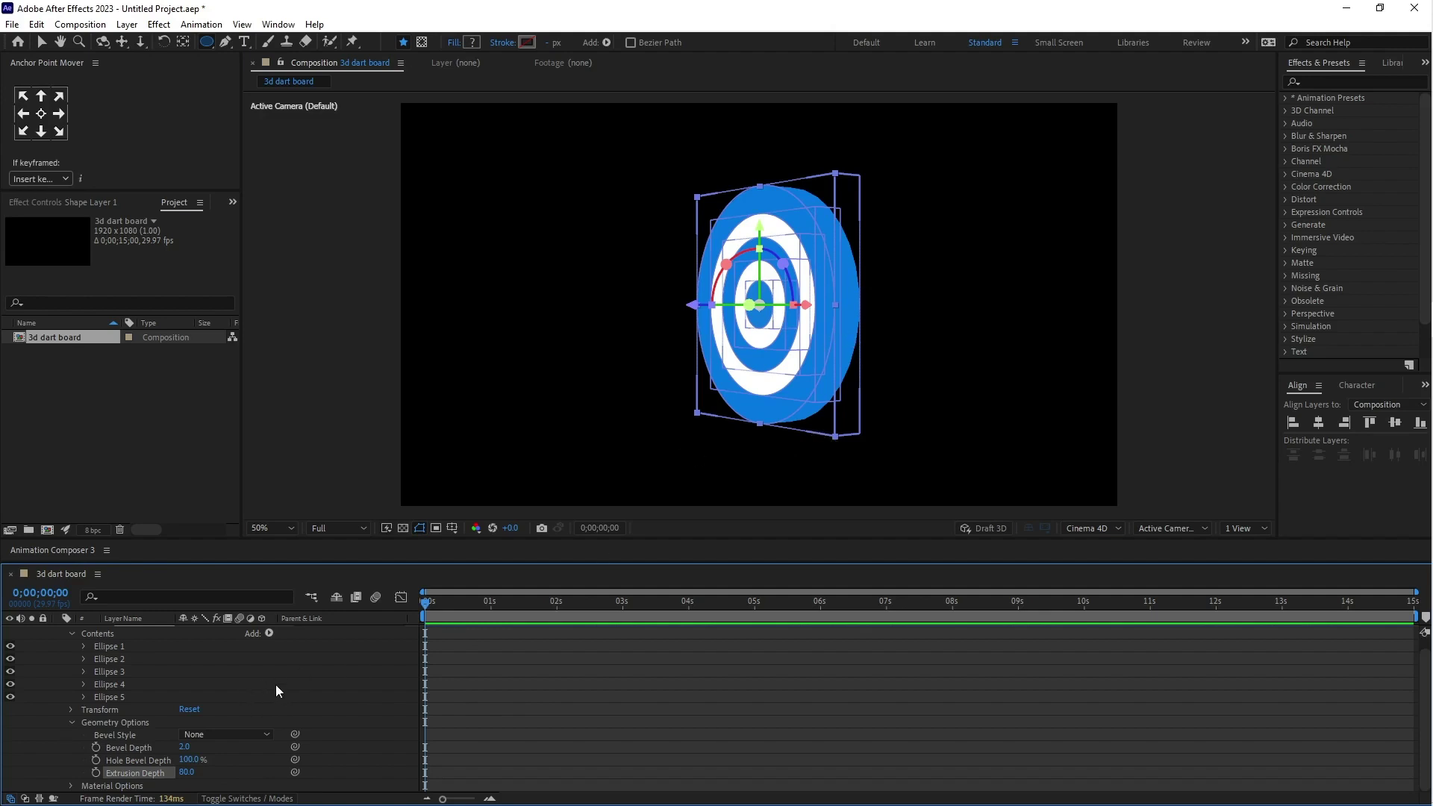
click(303, 686)
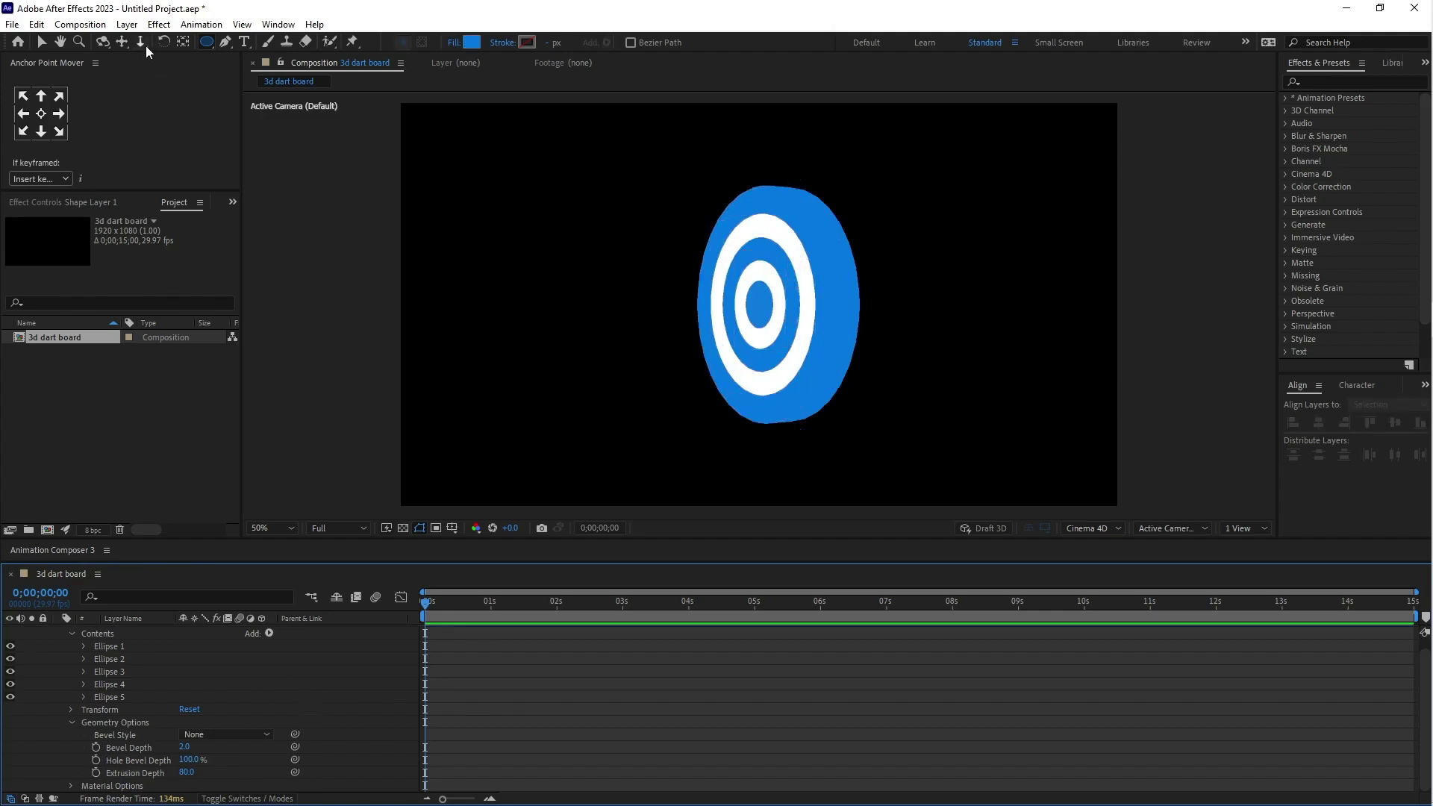
Add a Point light layer, Point Light 1, to the scene
click(127, 23)
mouse_move(146, 42)
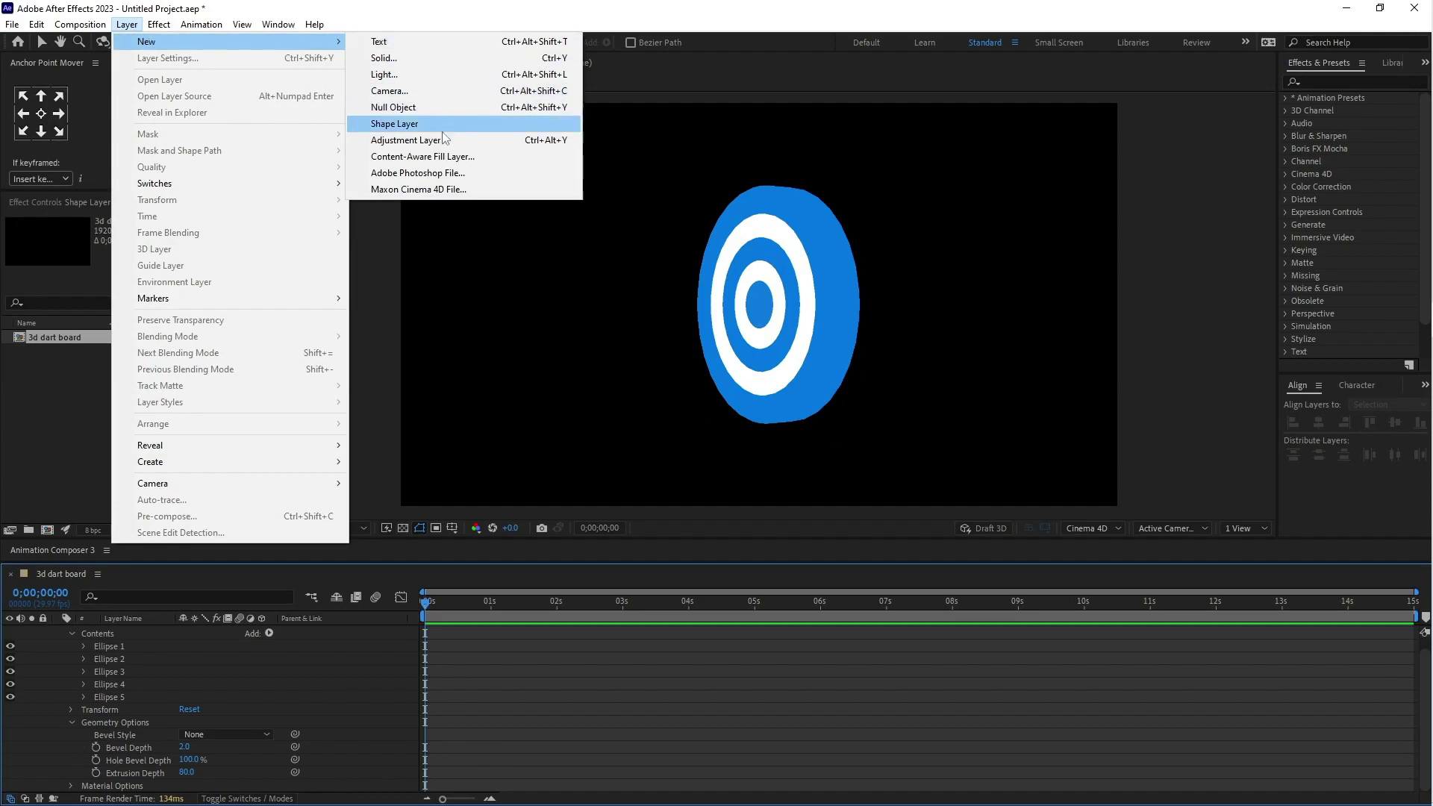
click(413, 74)
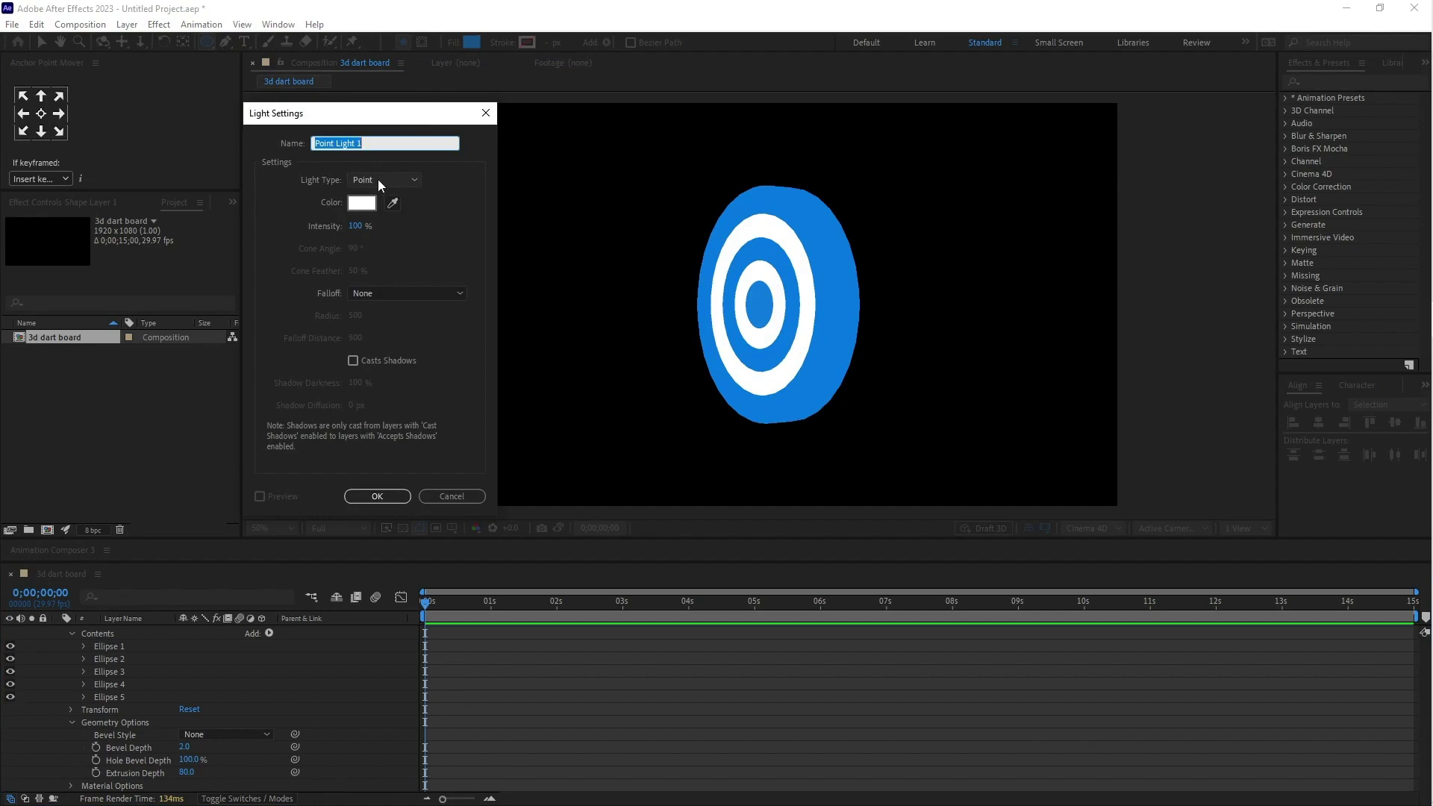
click(394, 498)
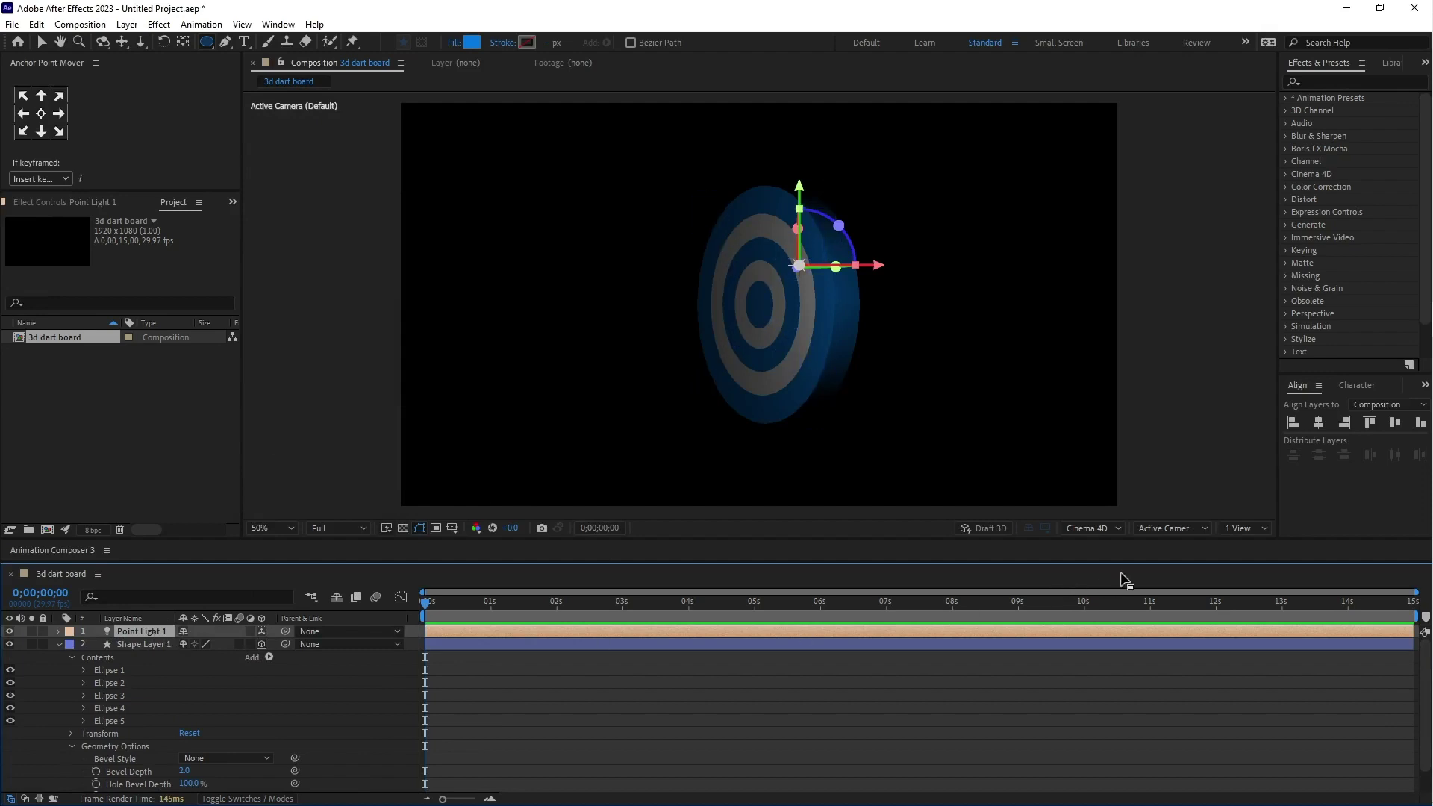
In Top view, zoom out and move Point Light 1 to the right
click(1194, 530)
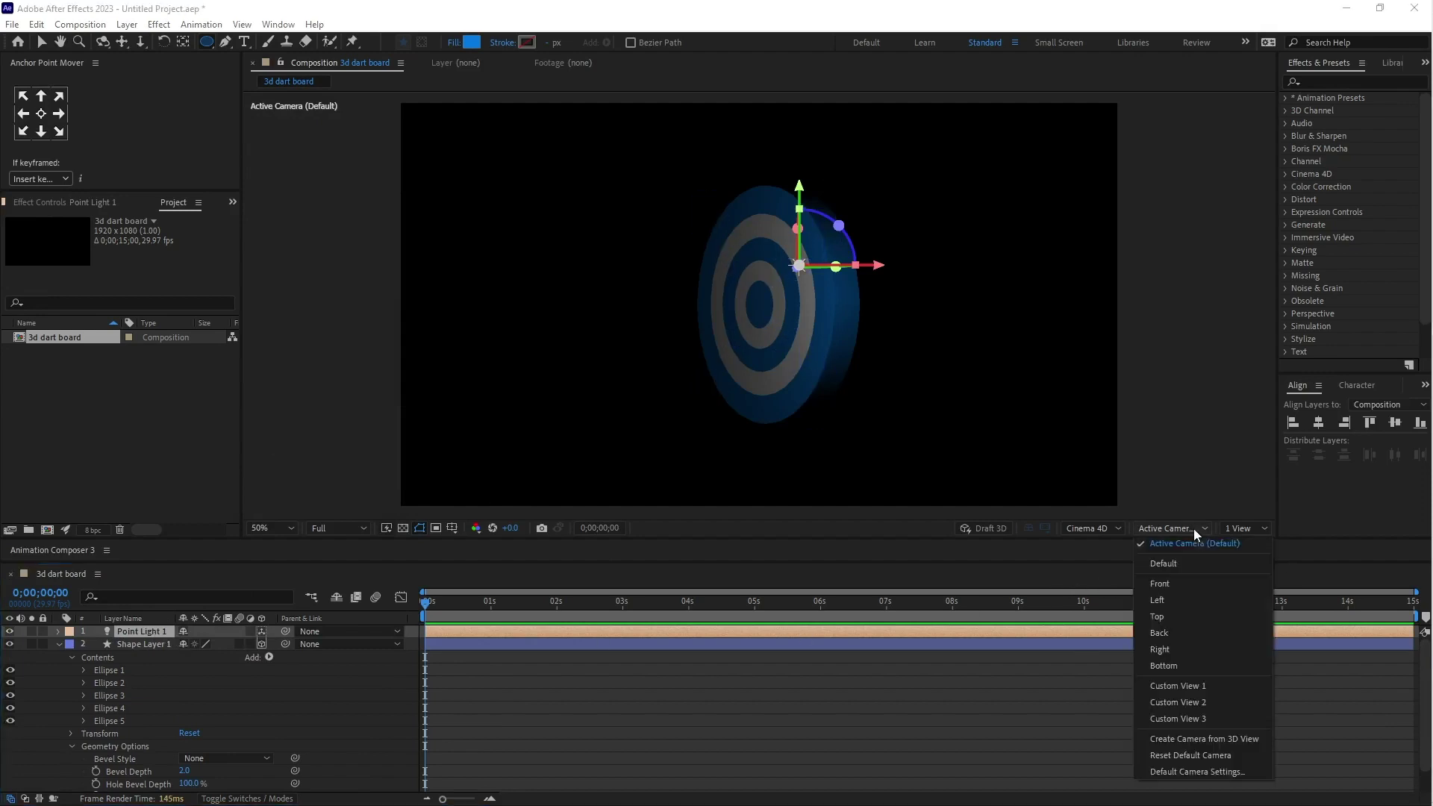
click(1169, 617)
key(comma)
key(comma)
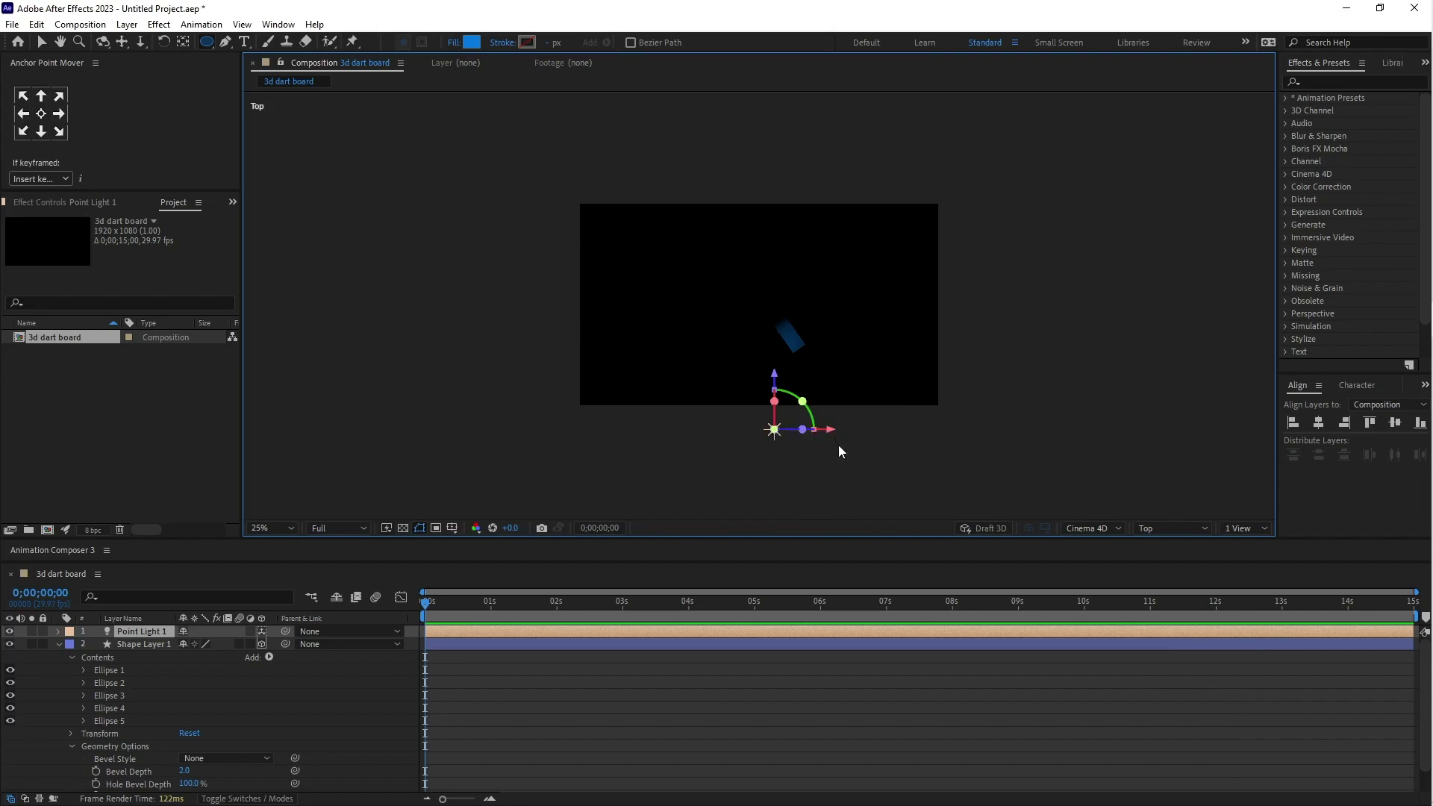
key(v)
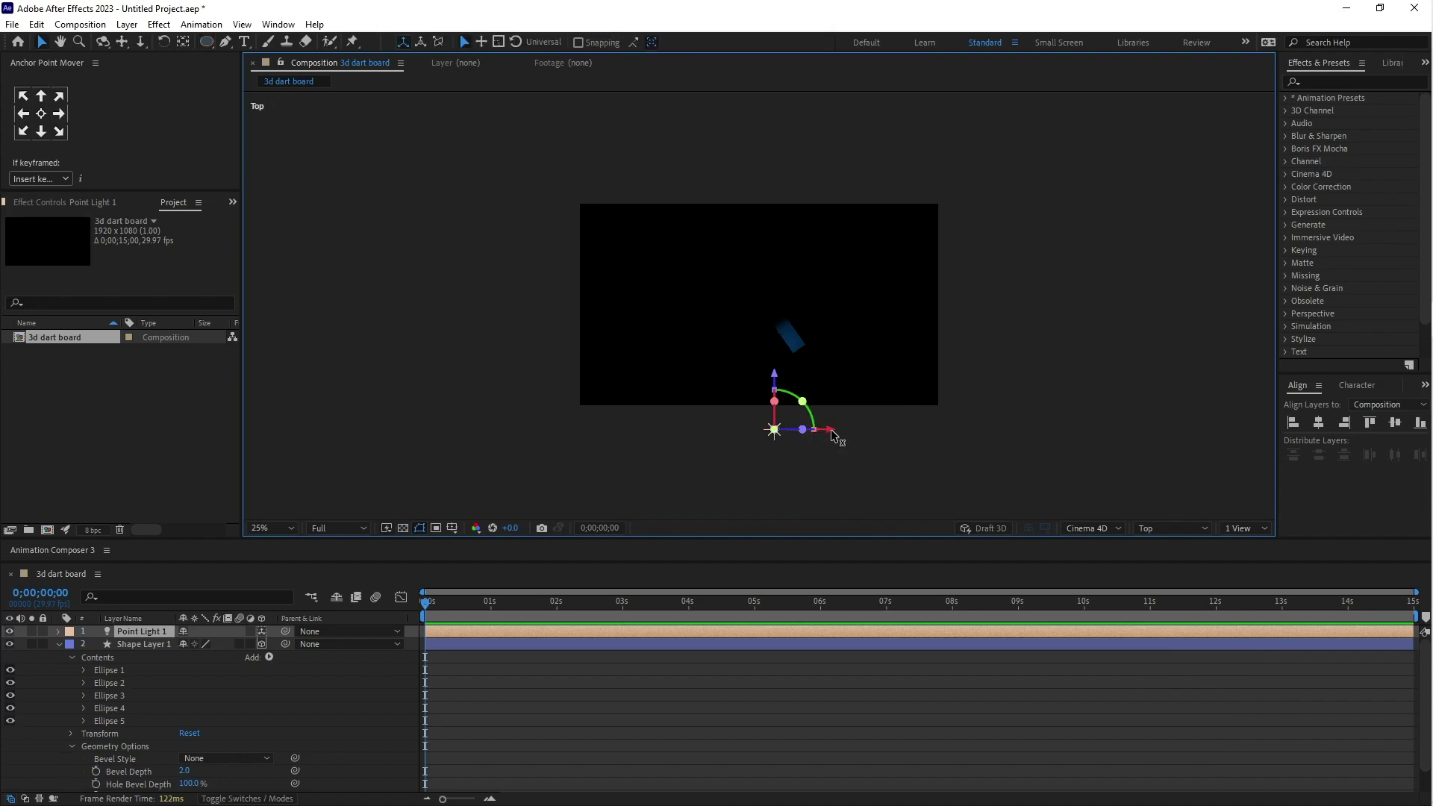
drag(832, 432, 971, 431)
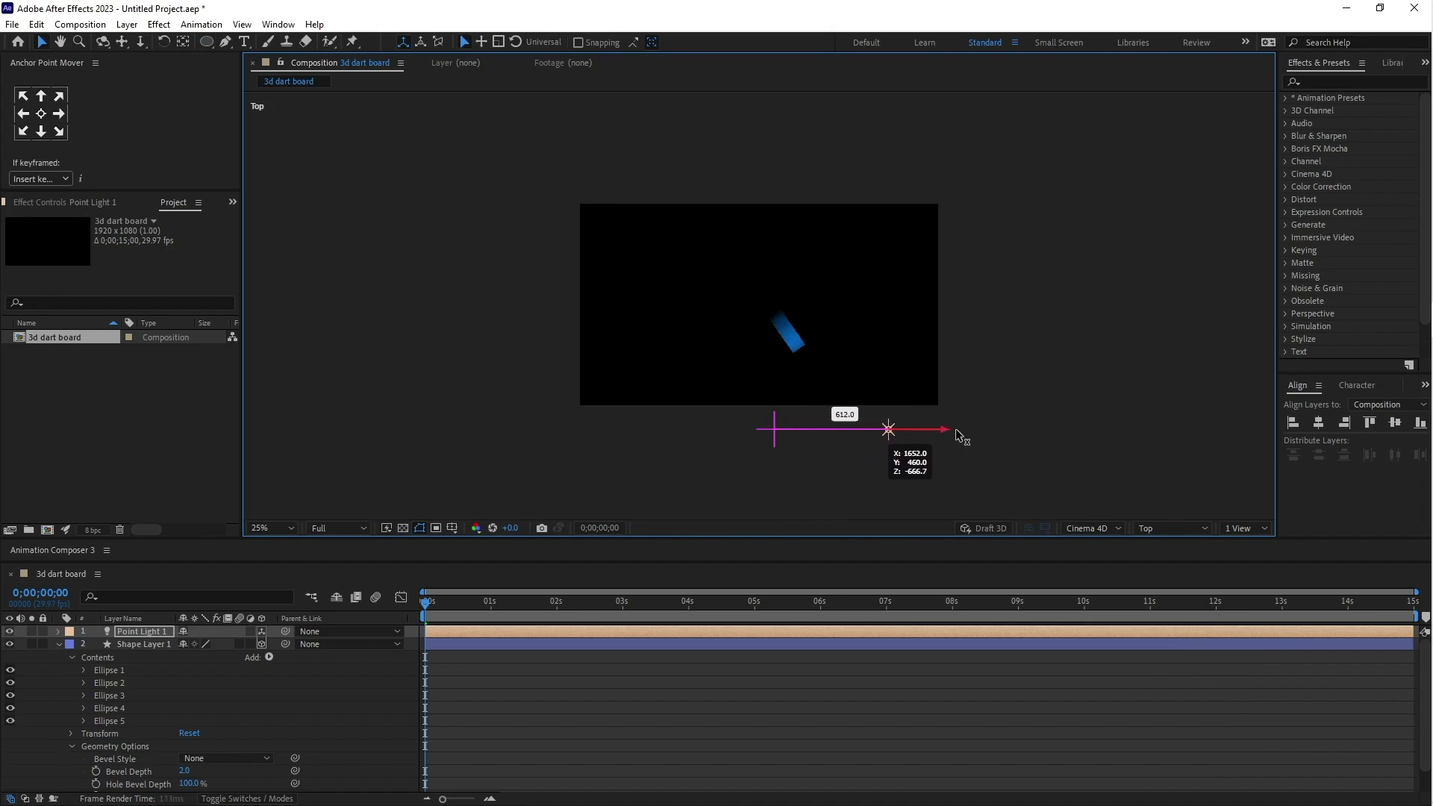
Duplicate the light as Point Light 2, place it left and deeper, and view through Active Camera
click(155, 632)
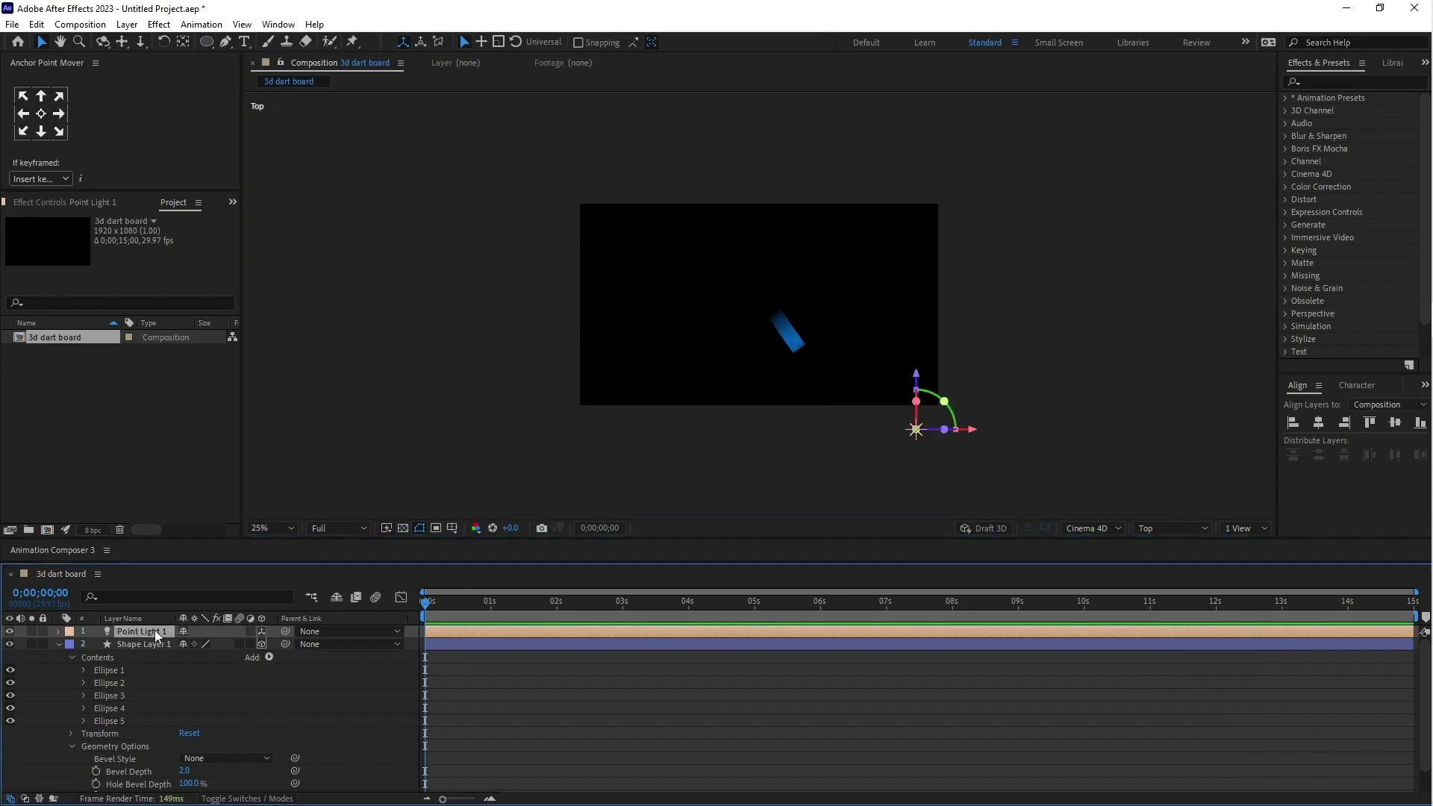
key(ctrl+d)
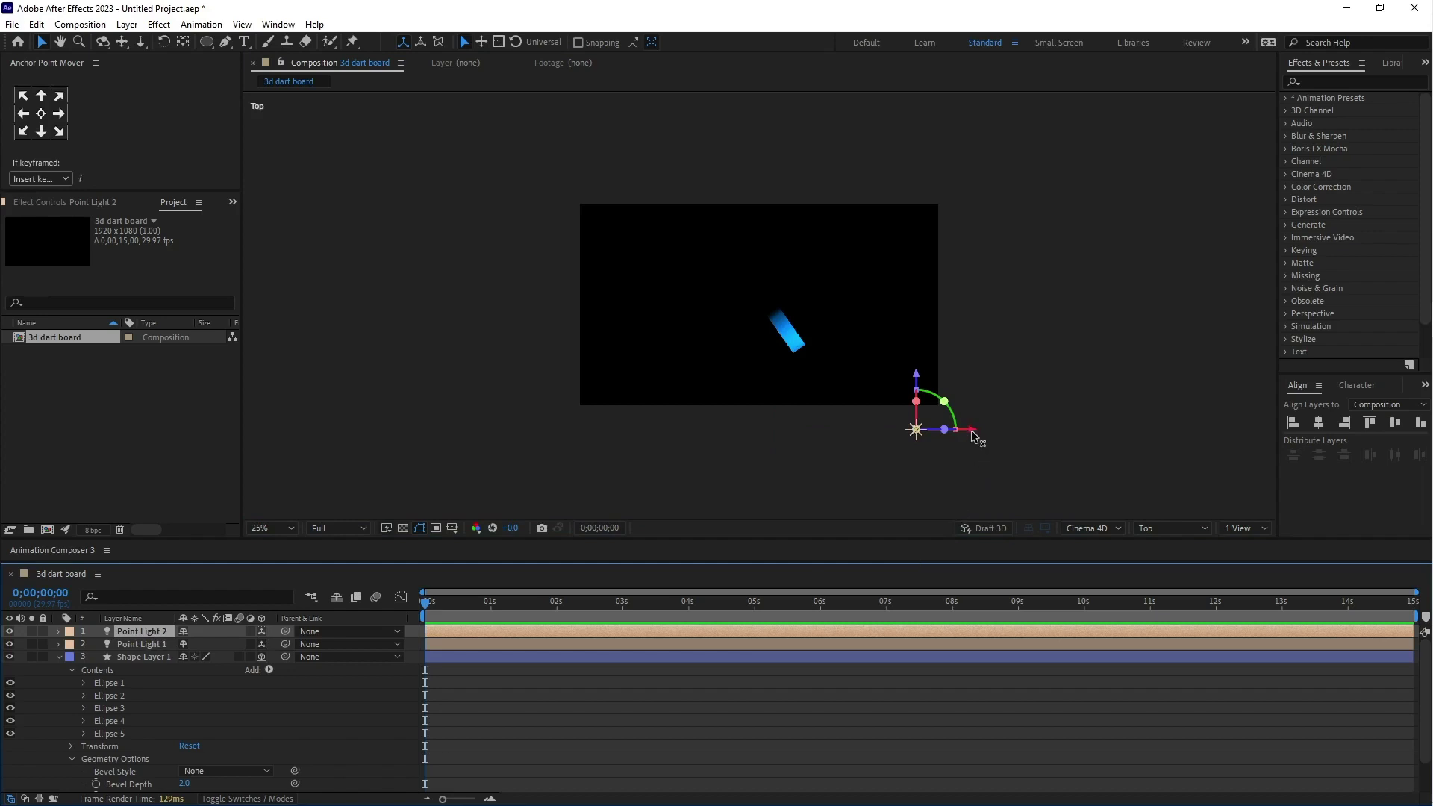
drag(972, 431, 666, 441)
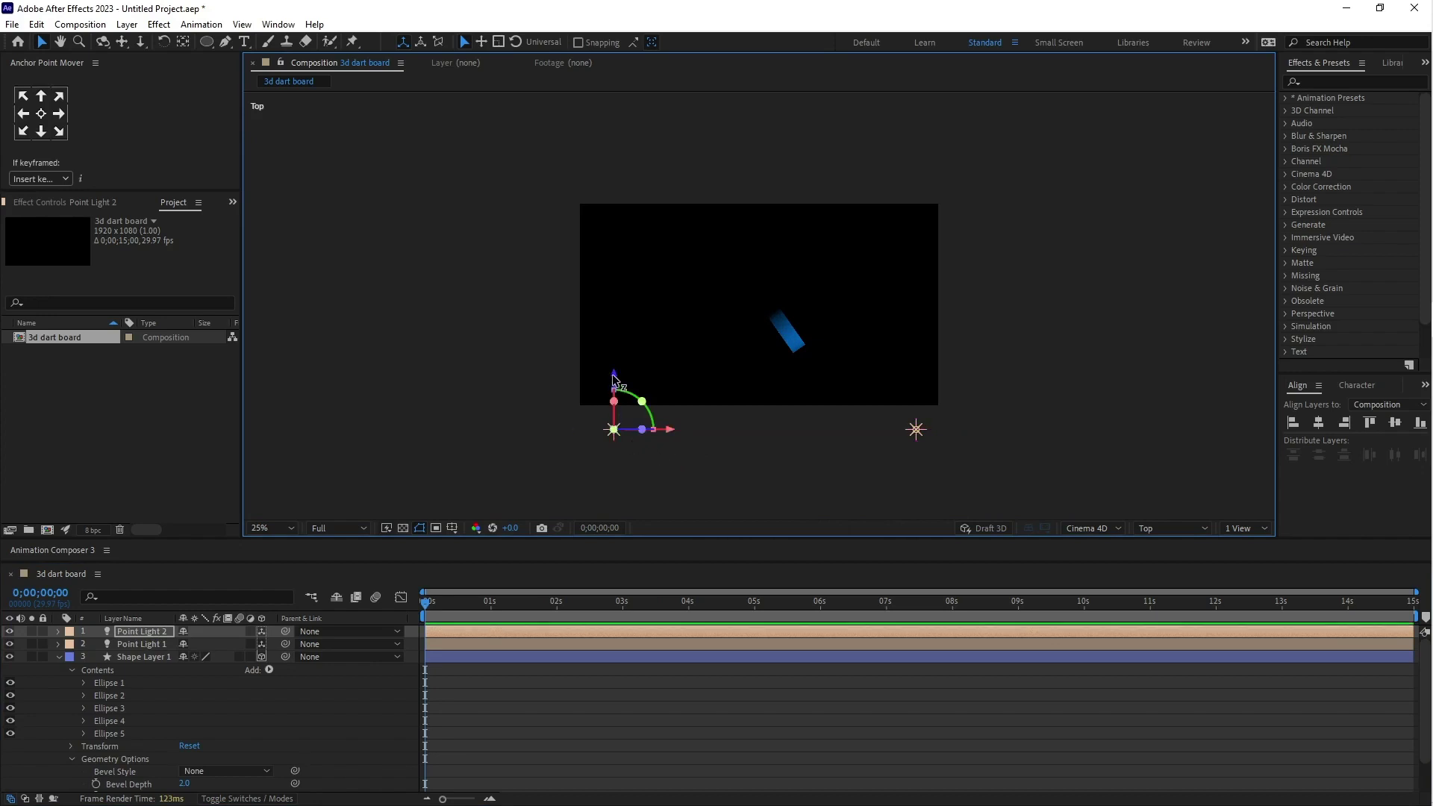
drag(613, 378, 628, 278)
click(1166, 527)
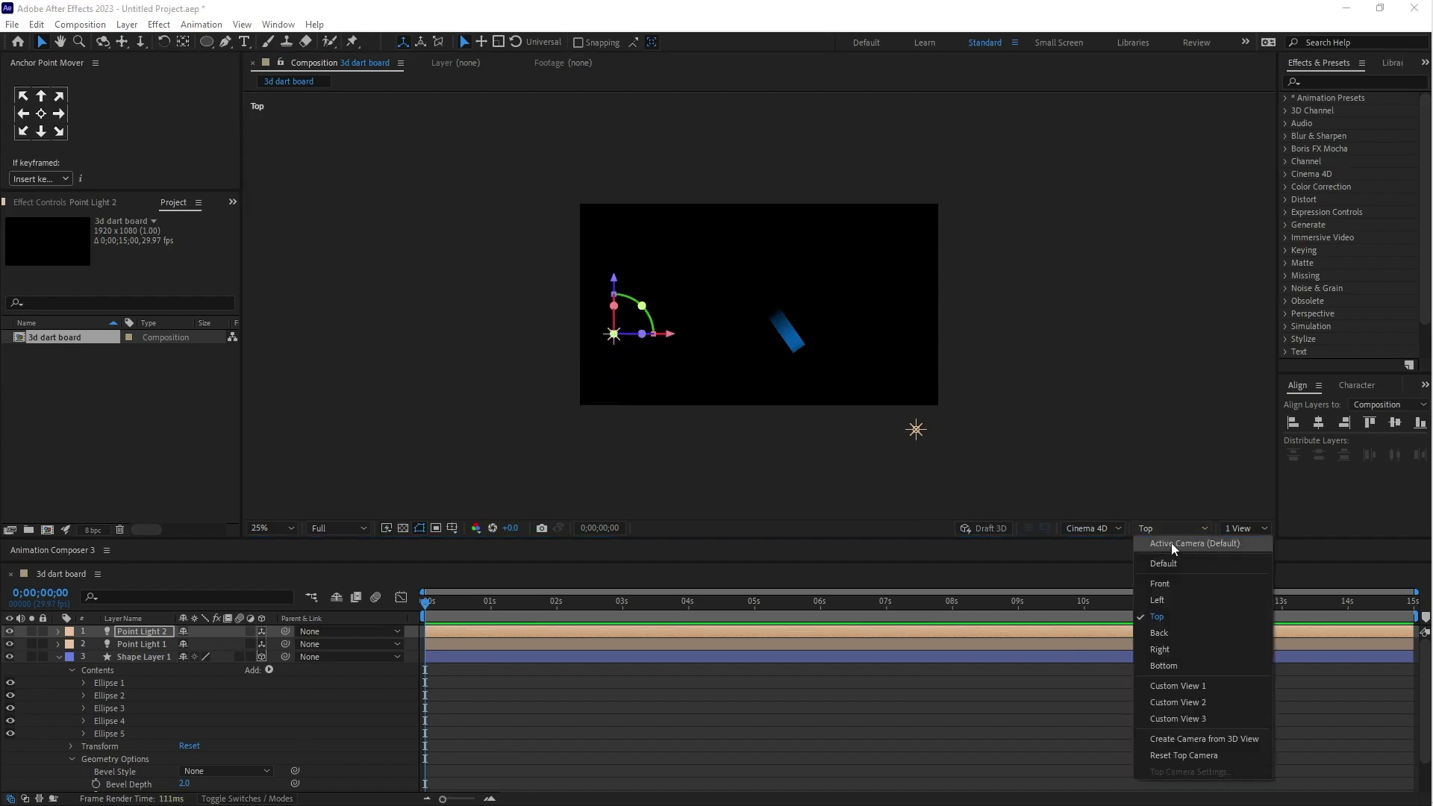
click(1193, 544)
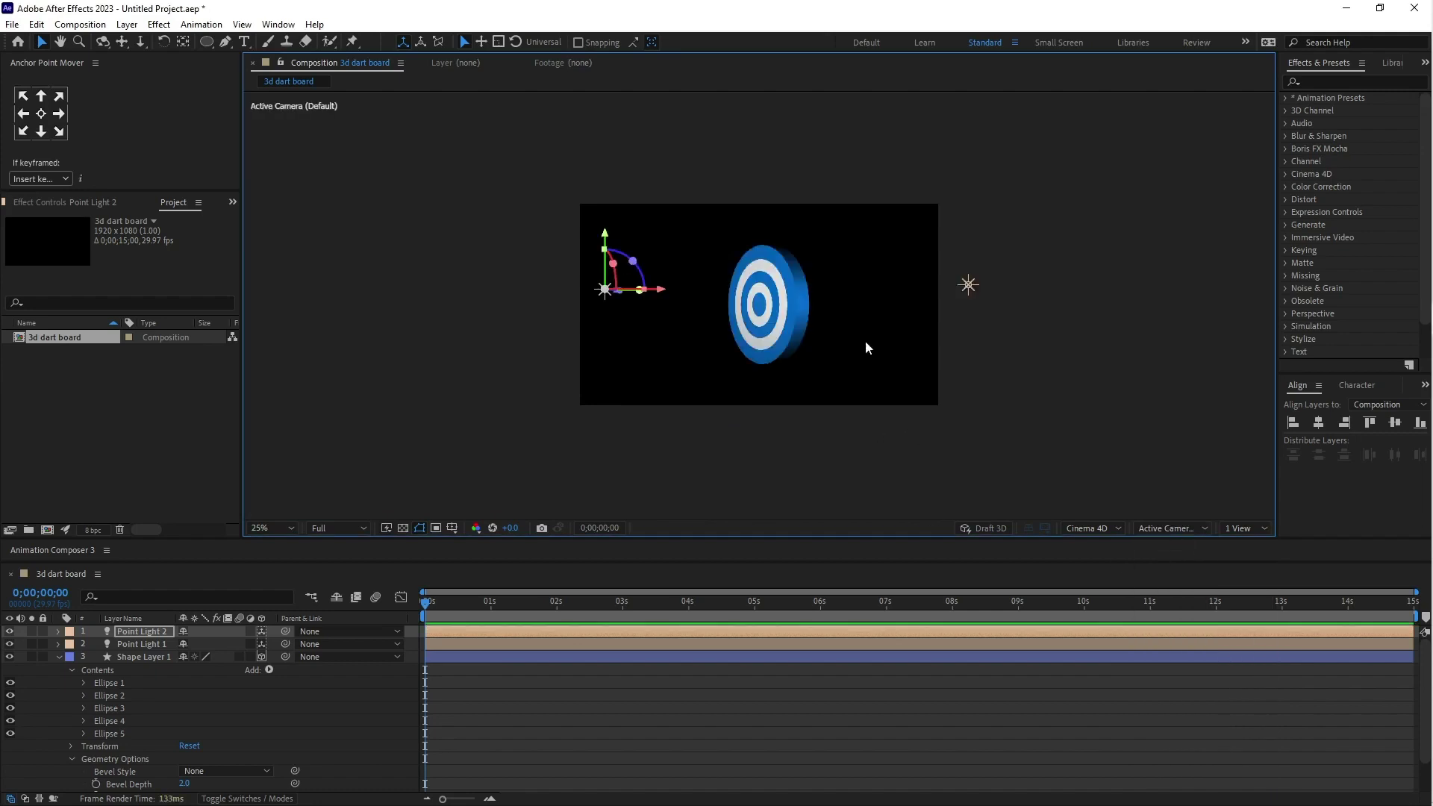
Turn on Casts Shadows in Shape Layer 1's Material Options
key(period)
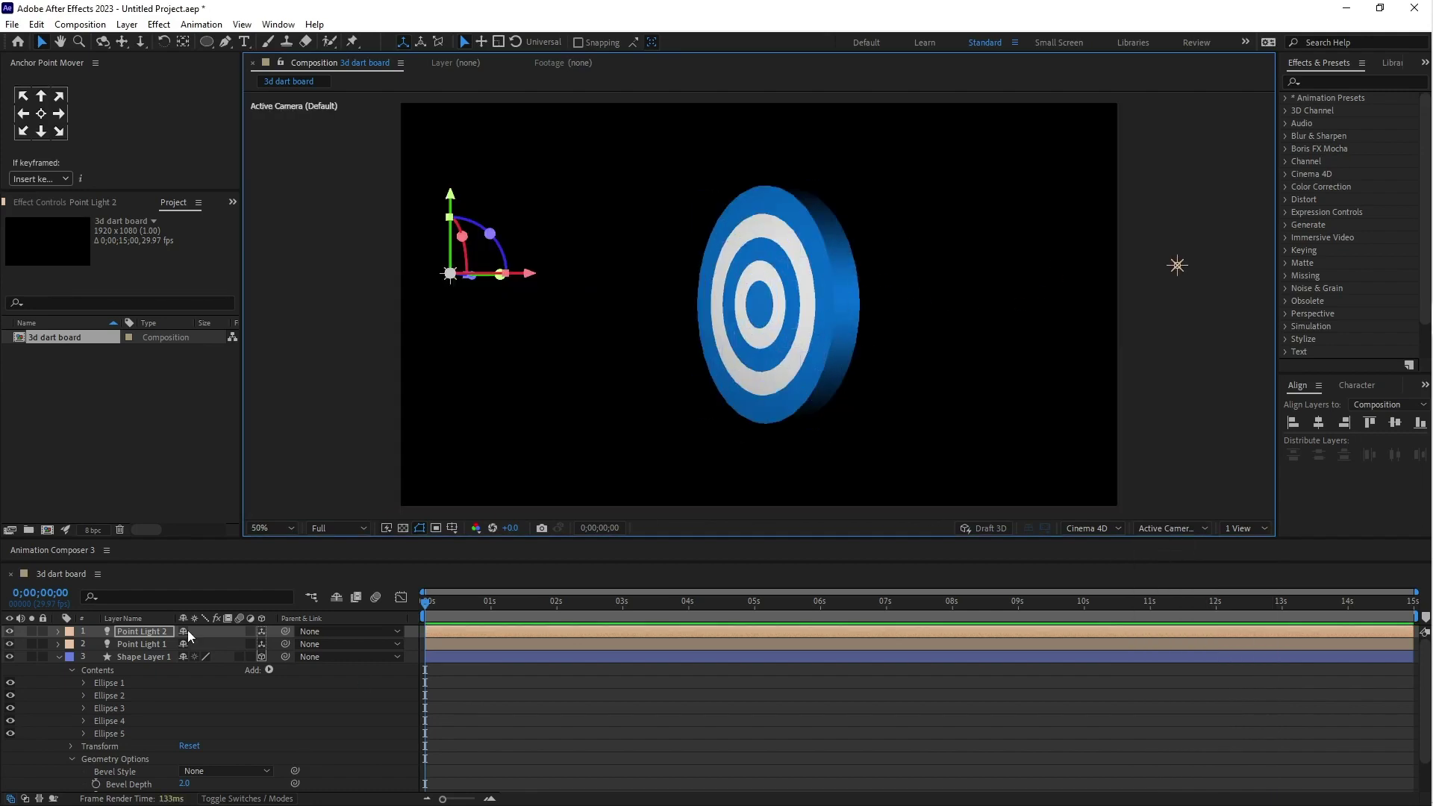
click(138, 658)
scroll(142, 716, down, 1)
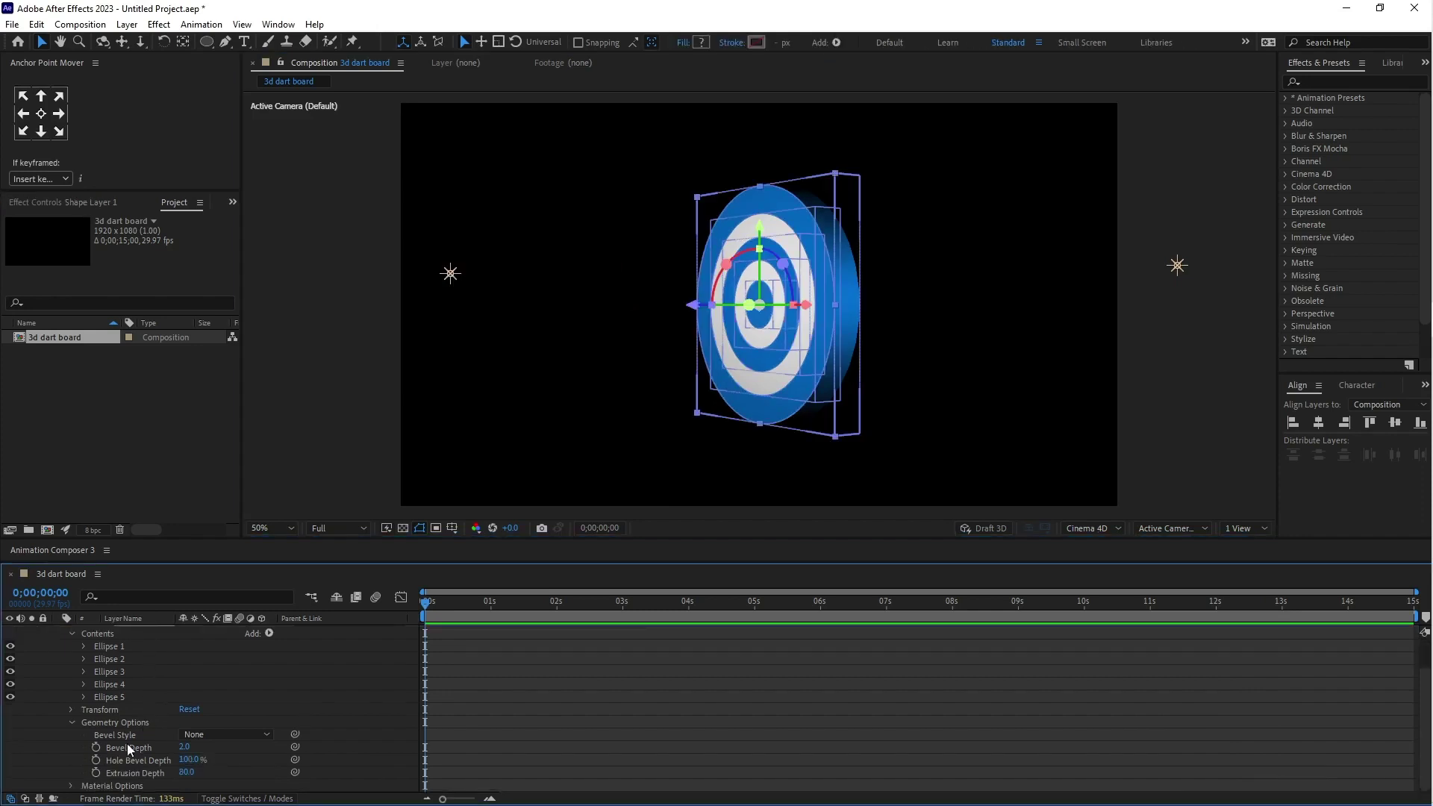
click(71, 785)
scroll(78, 761, down, 4)
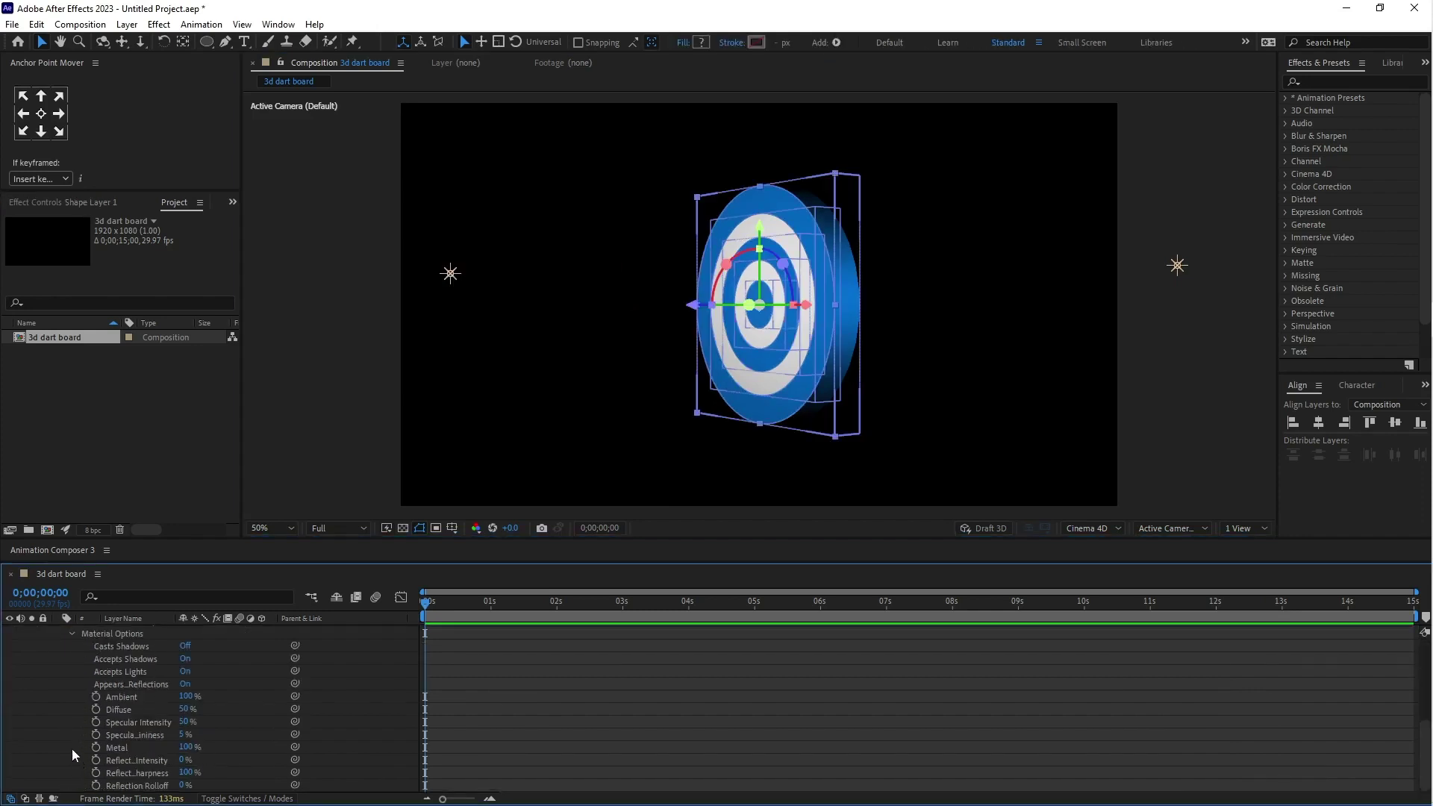
click(185, 646)
Set the dartboard material's Diffuse to 90%
click(185, 708)
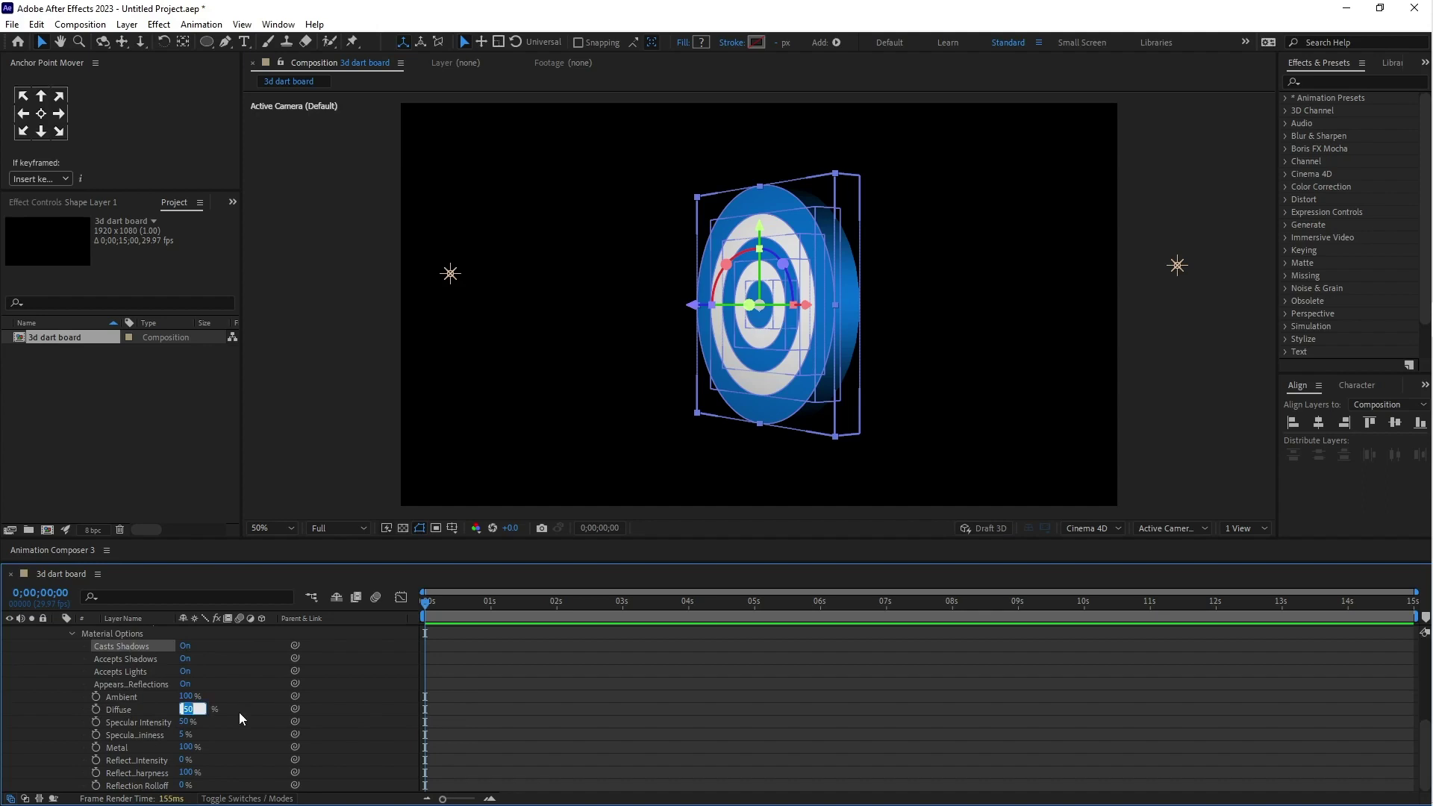
text(100)
click(239, 712)
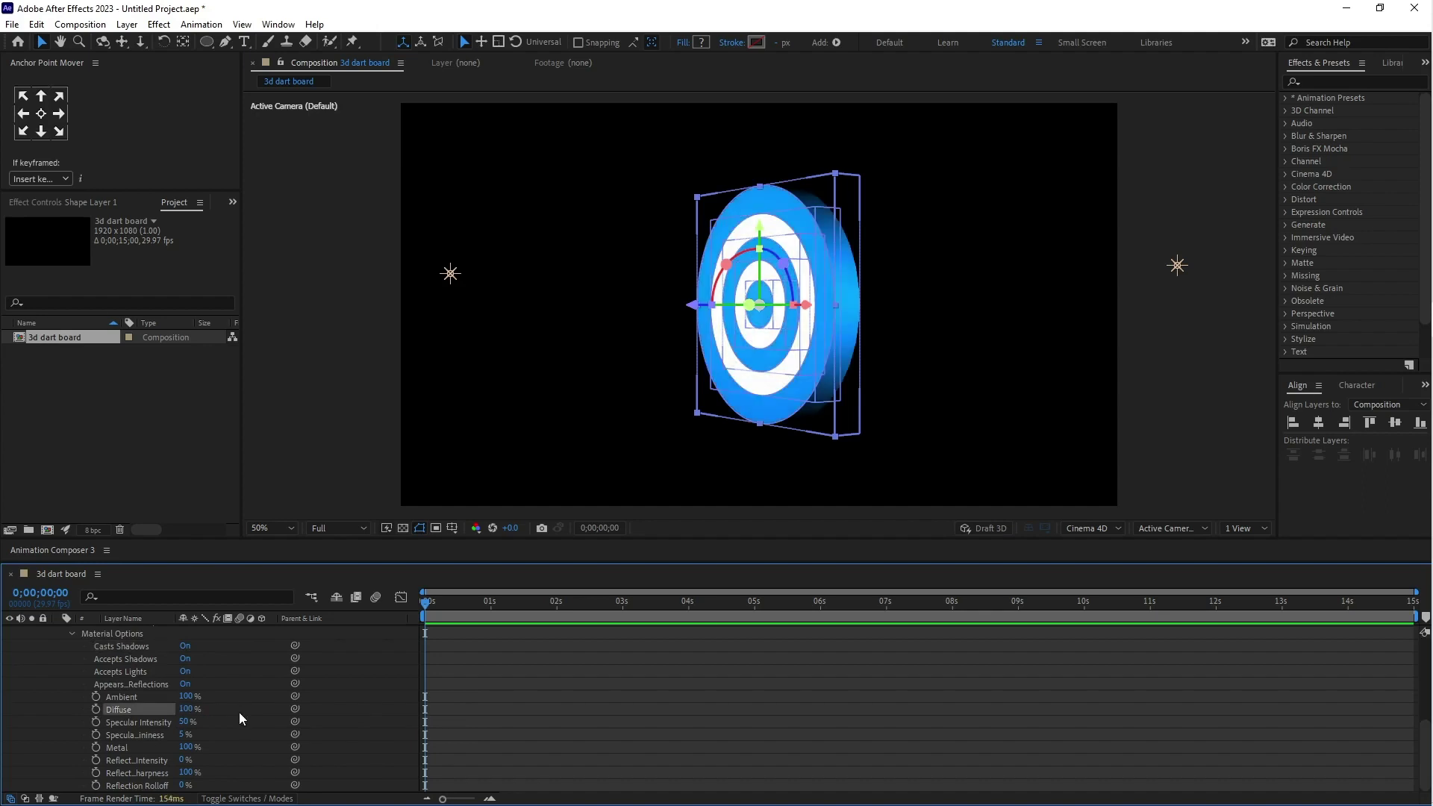
click(188, 709)
text(90)
click(253, 706)
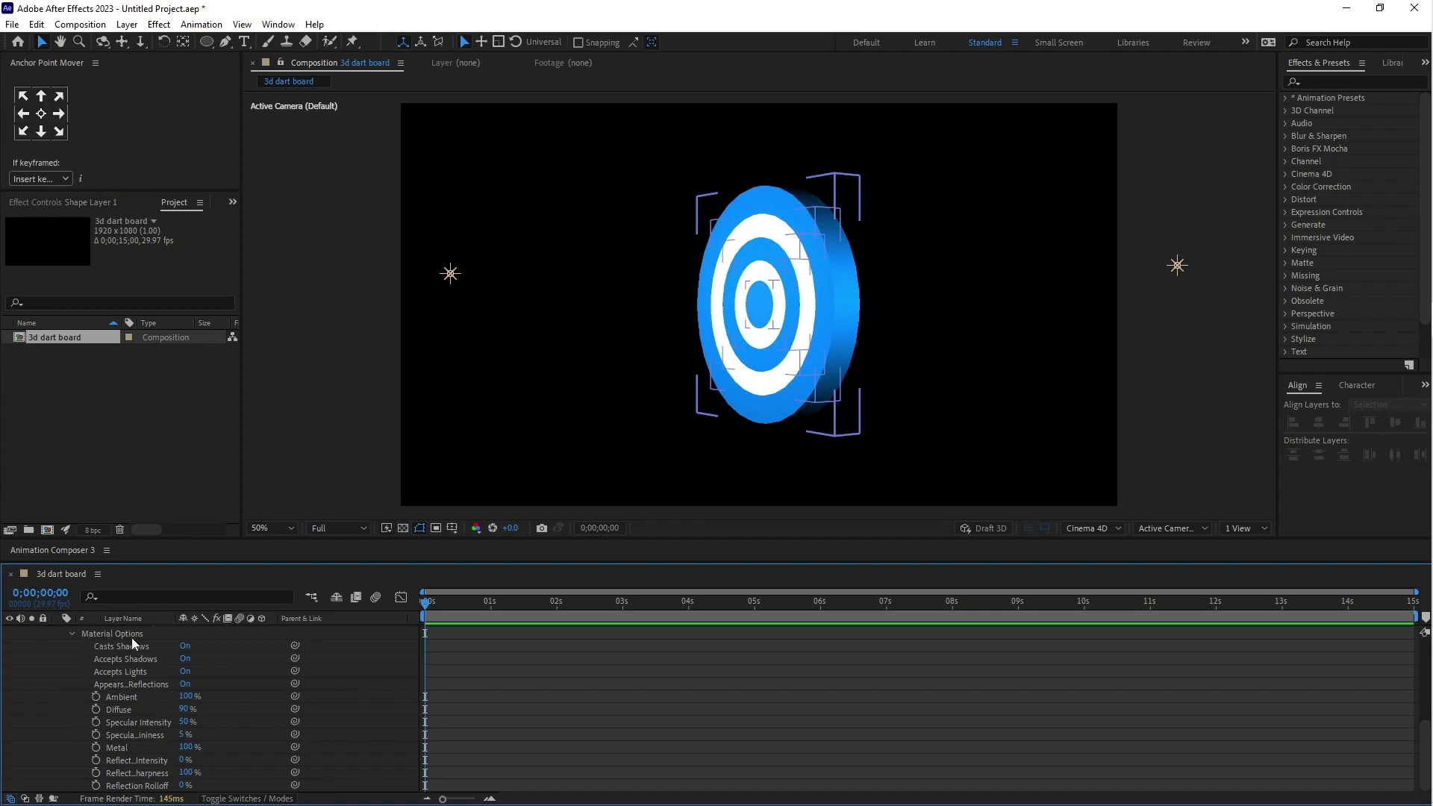
click(71, 635)
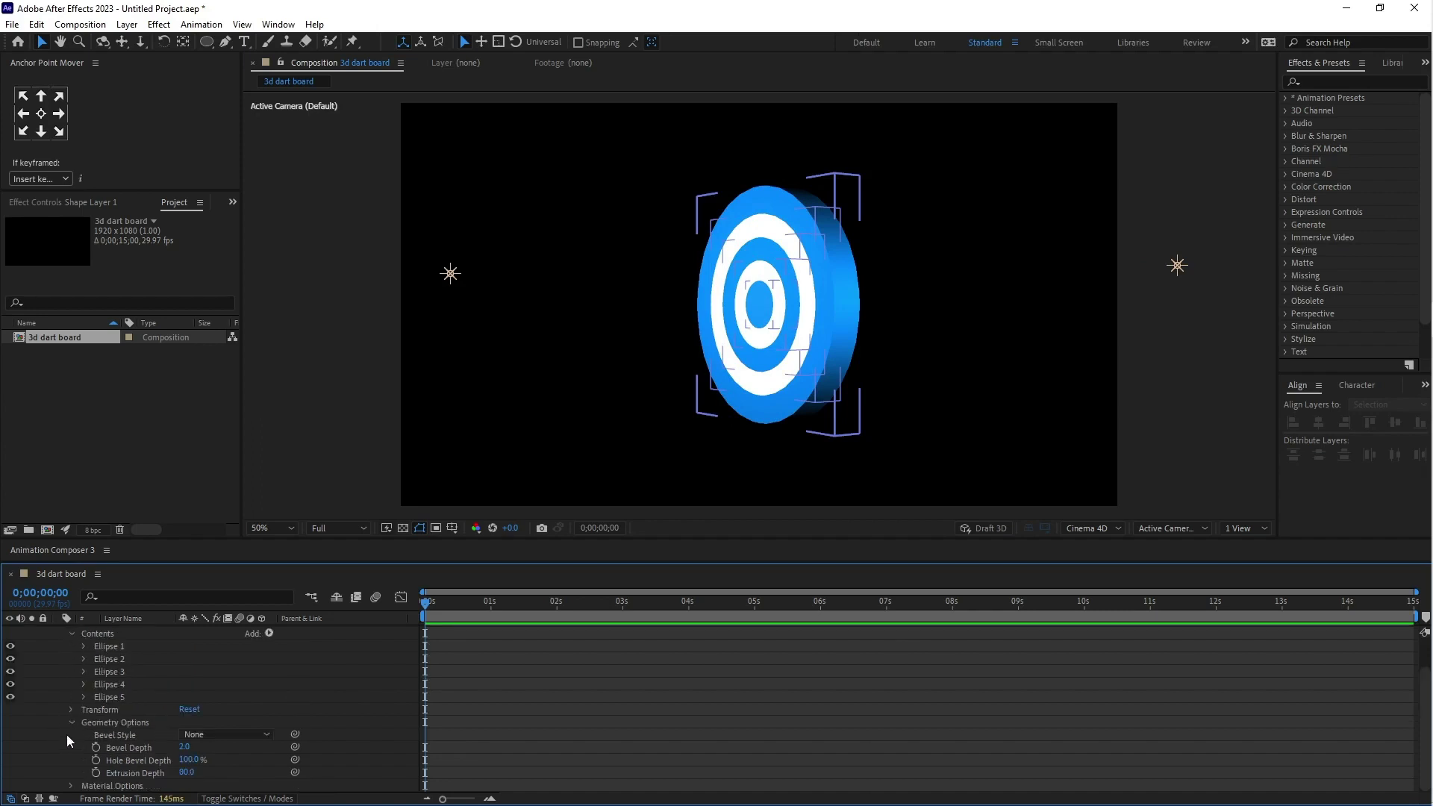
Keyframe the dartboard's Y Rotation at -52° at 0s
click(71, 723)
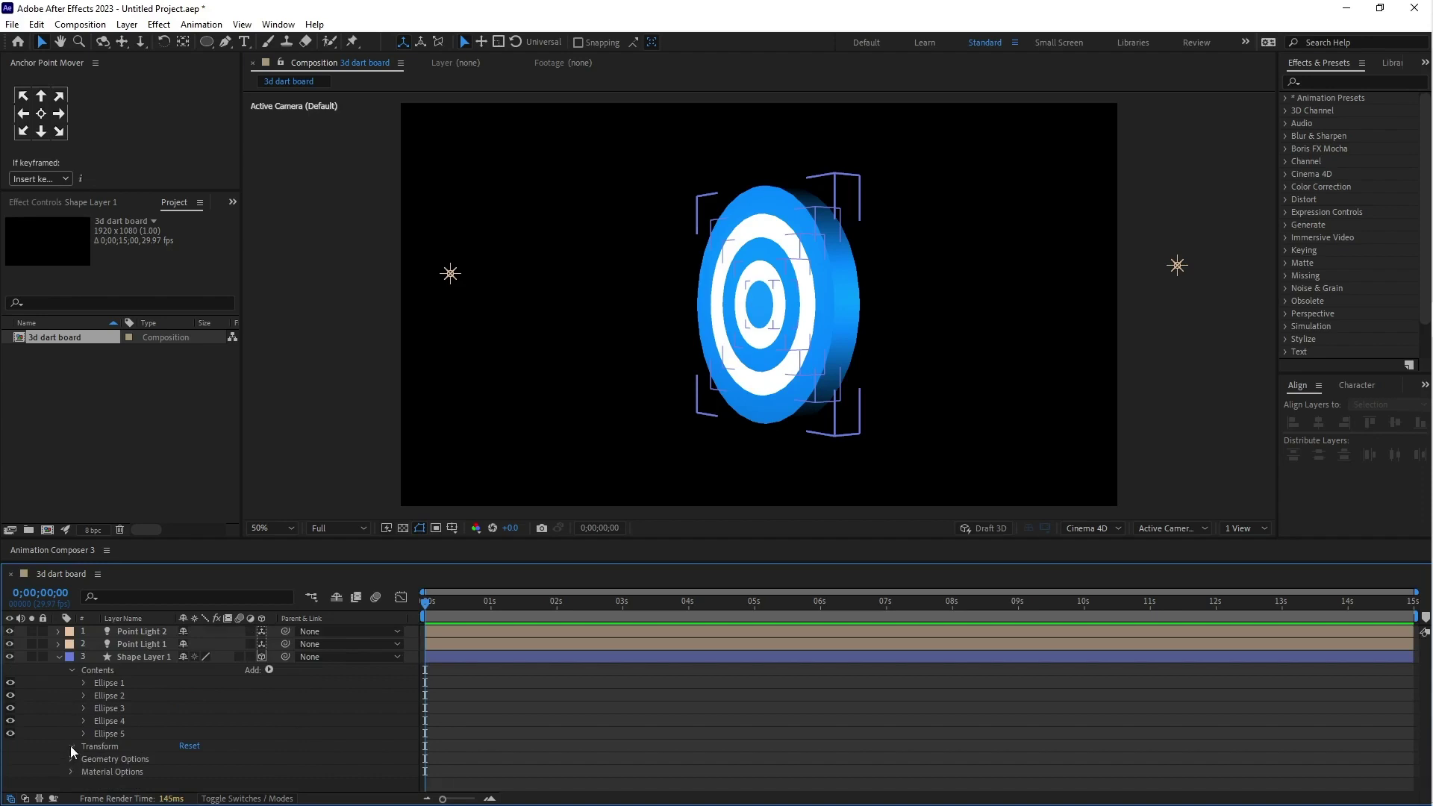
click(71, 746)
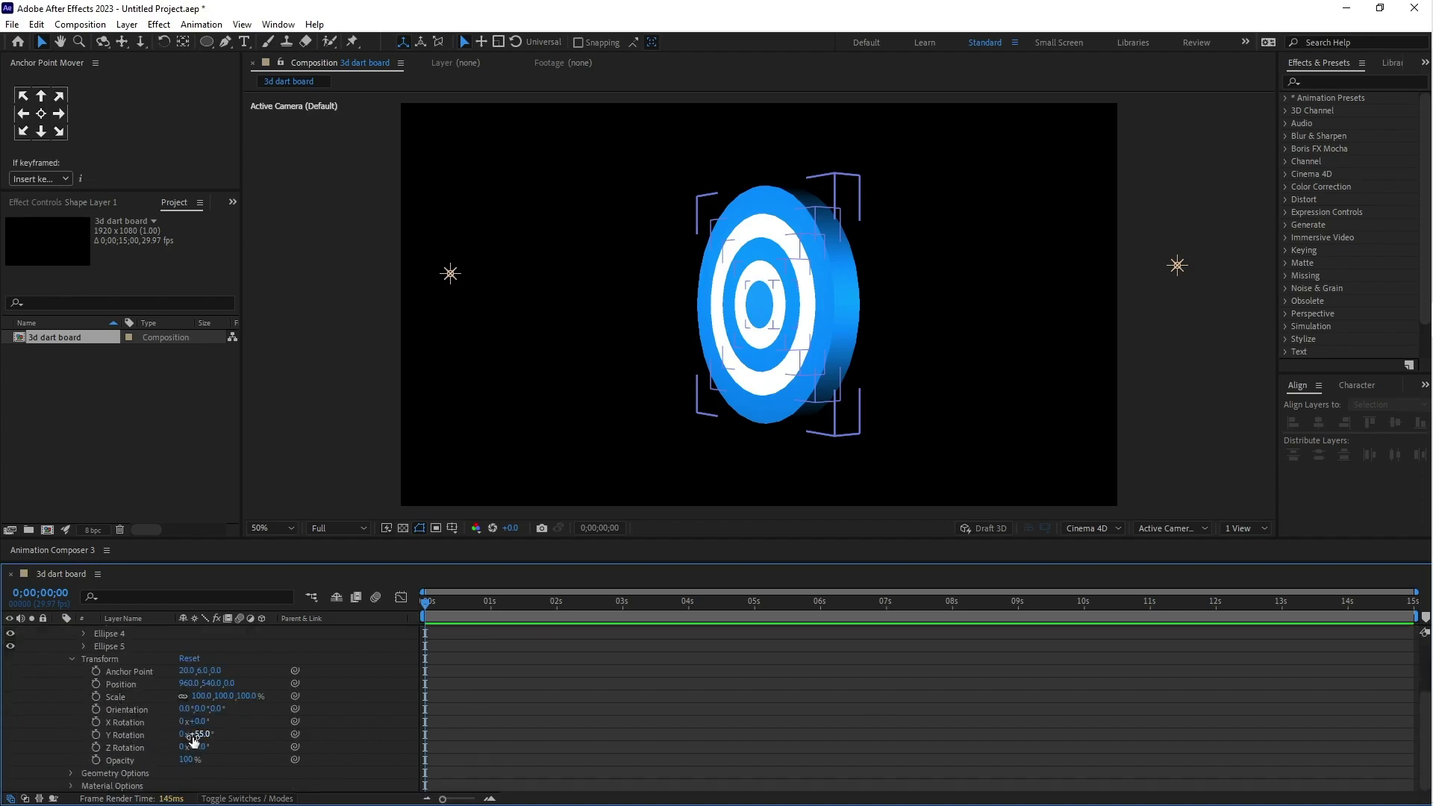
mouse_move(193, 739)
mouse_down()
mouse_move(125, 735)
mouse_move(172, 748)
mouse_up()
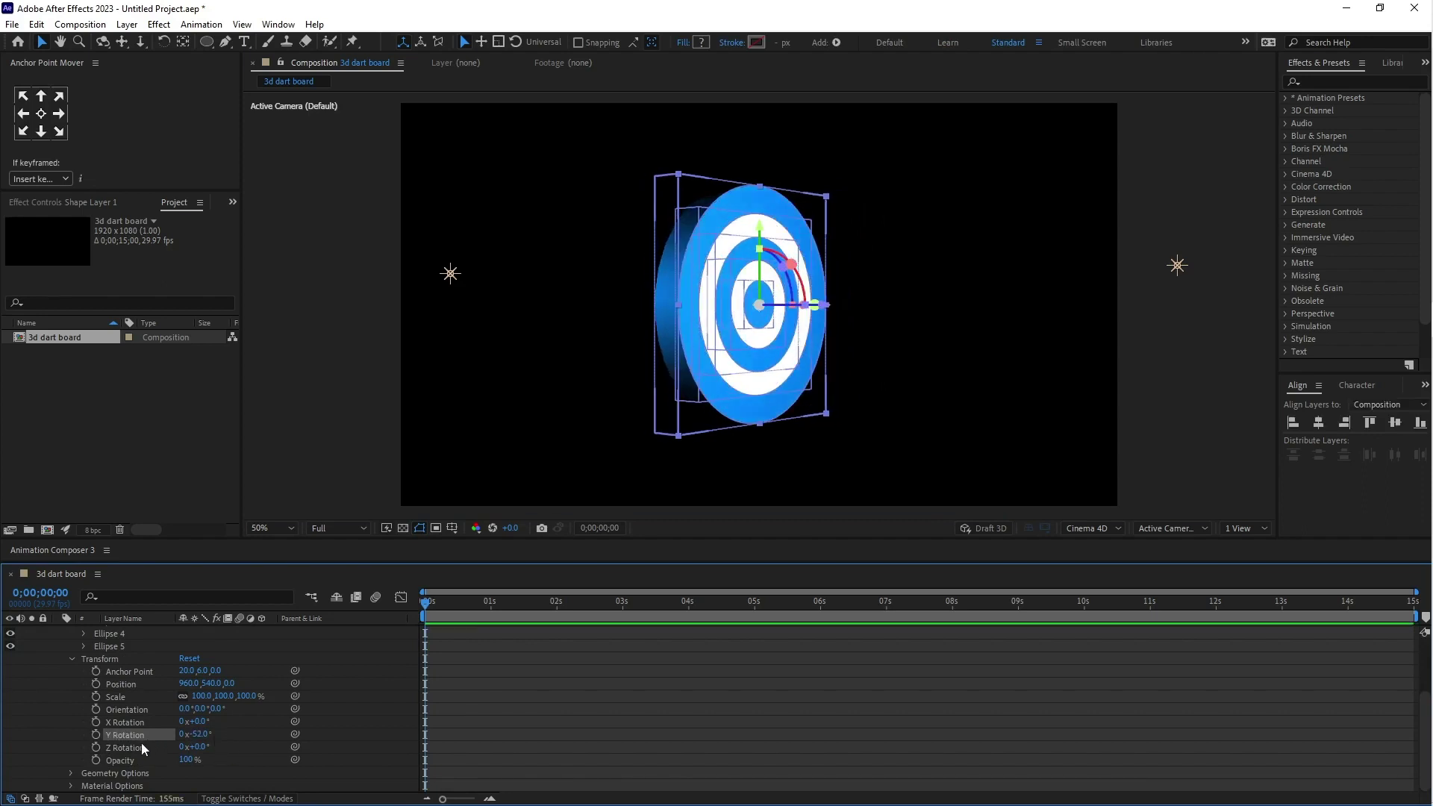
click(96, 734)
click(449, 732)
Add a second Y Rotation keyframe at 1;29 set to 1x+18°
drag(428, 605, 556, 608)
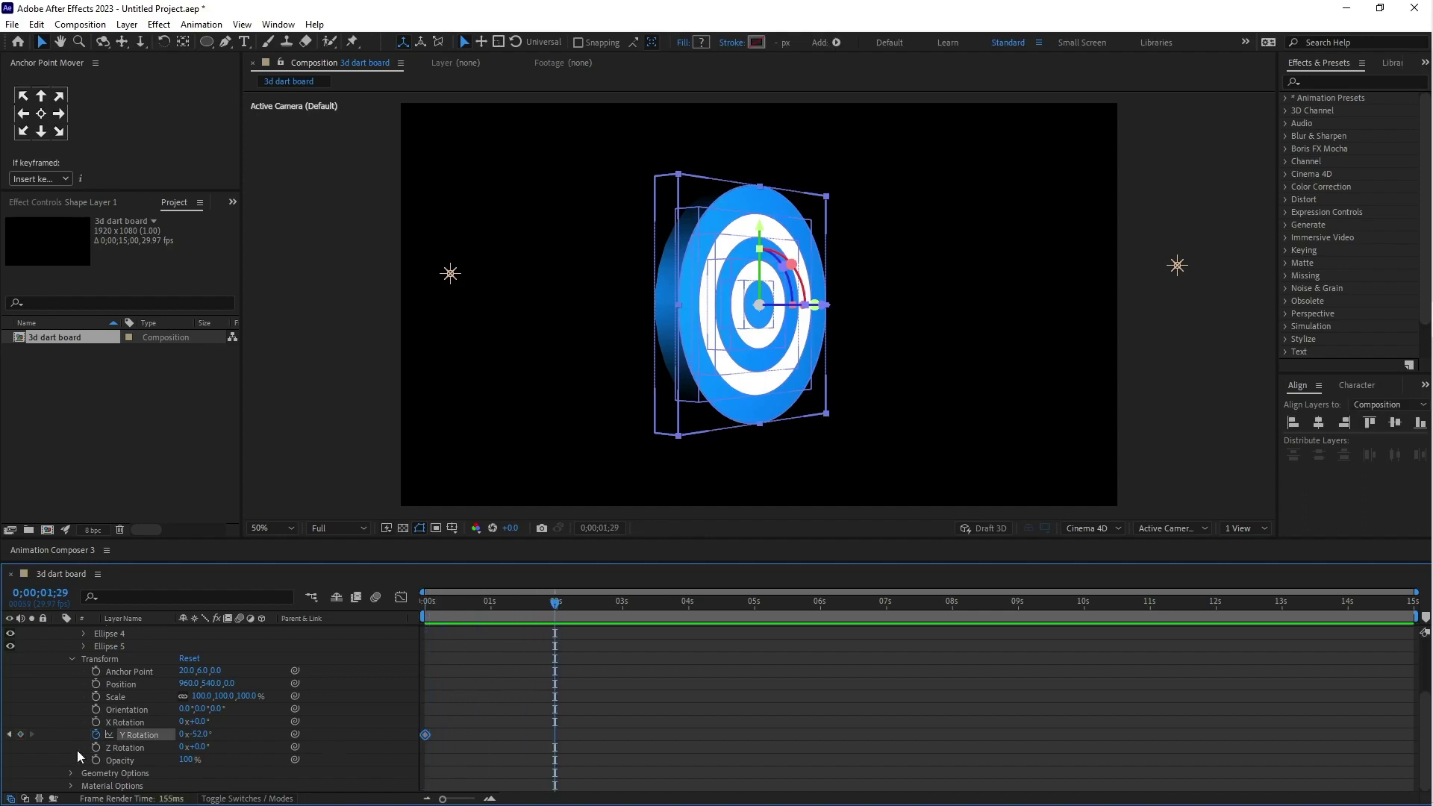
click(21, 734)
drag(196, 733, 511, 736)
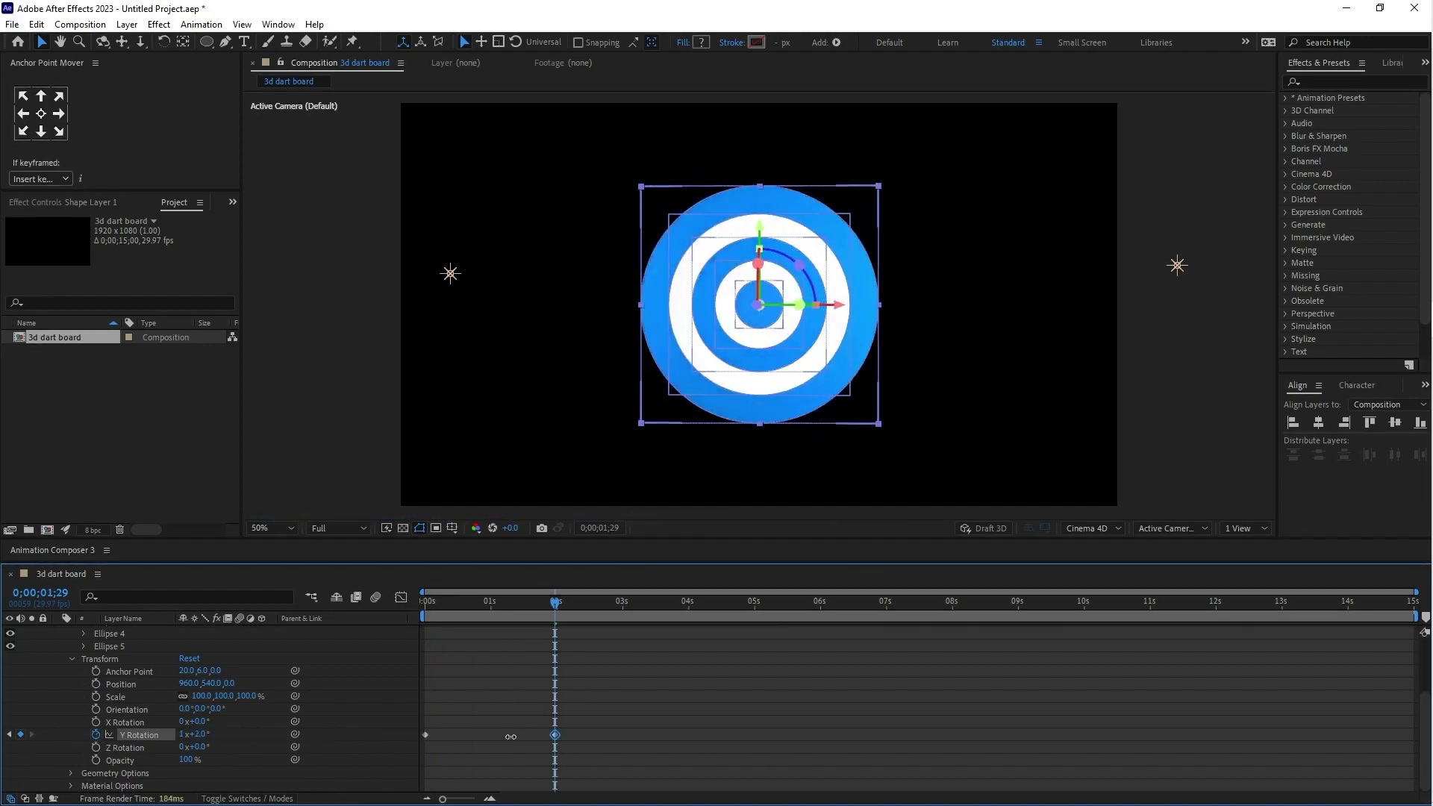
drag(510, 736, 523, 737)
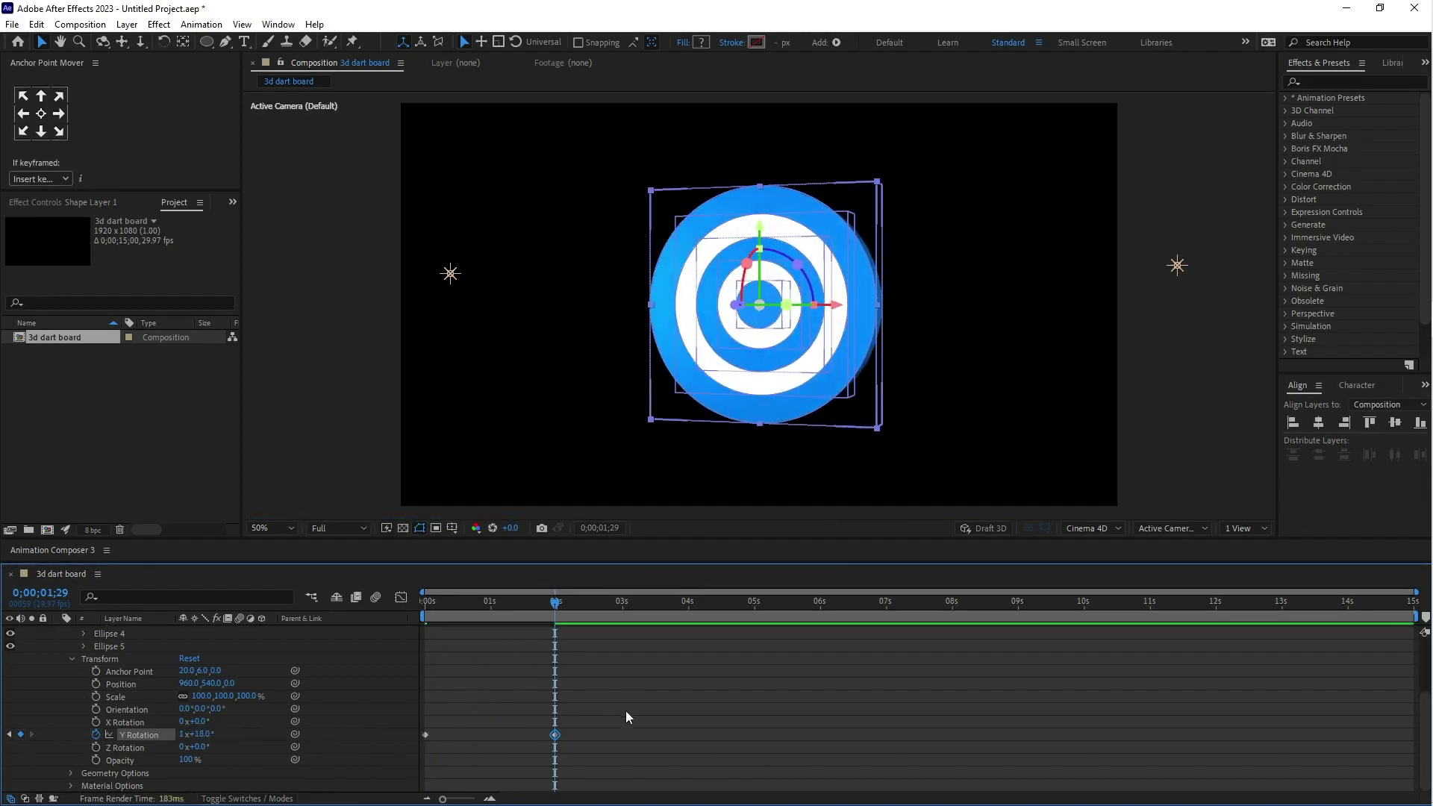
Apply Easy Ease to both rotation keyframes and preview the spin from the start
drag(626, 711, 387, 763)
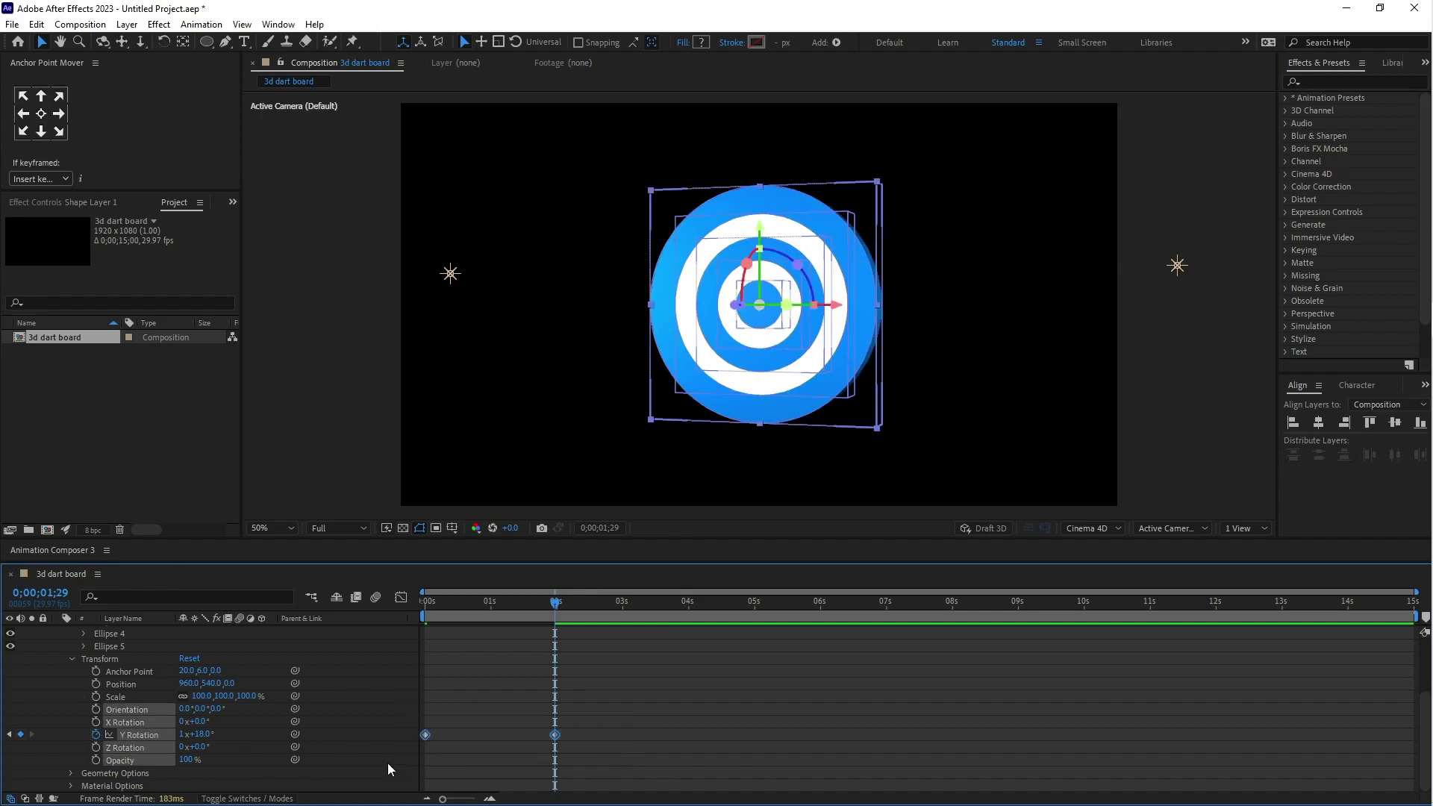
right_click(555, 735)
mouse_move(619, 723)
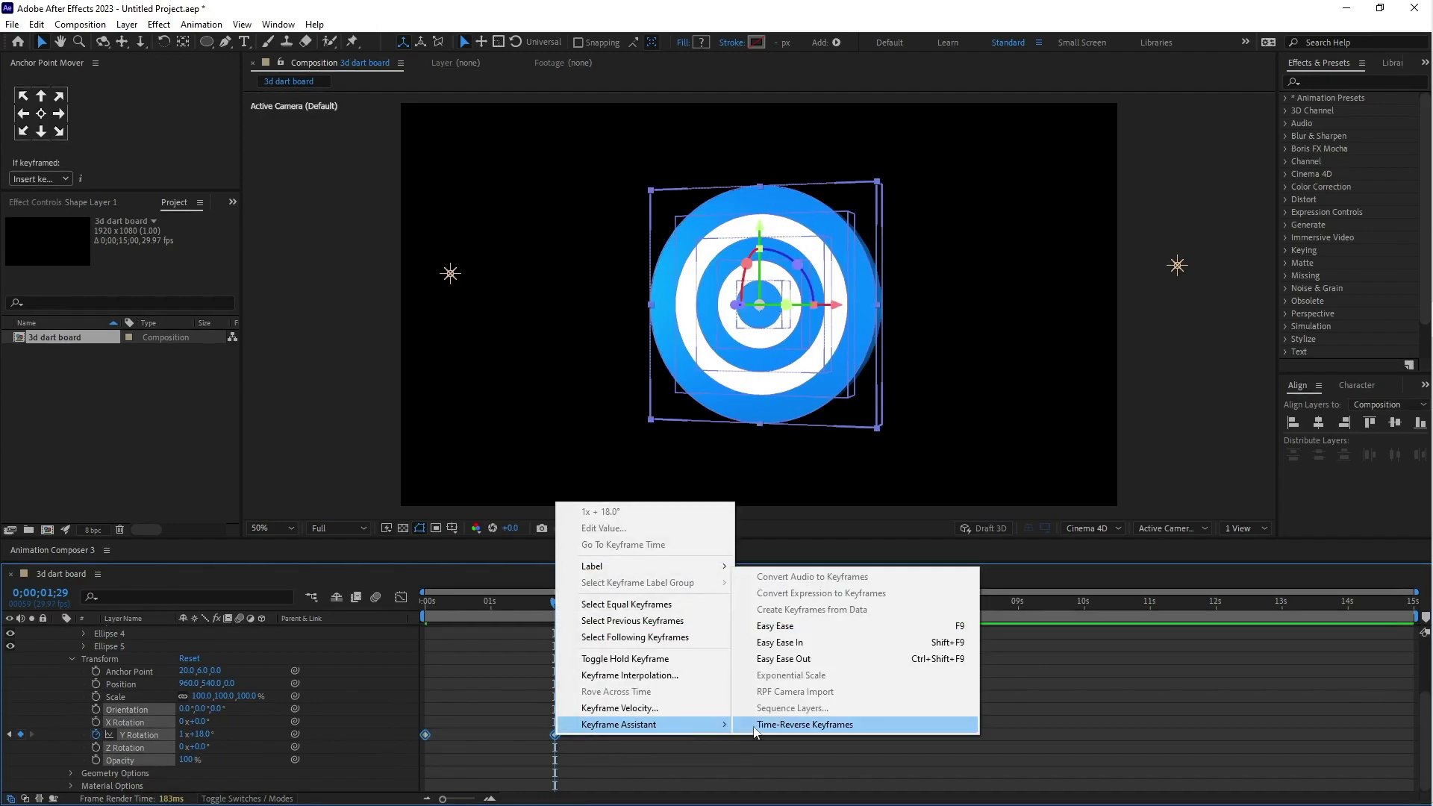
click(818, 627)
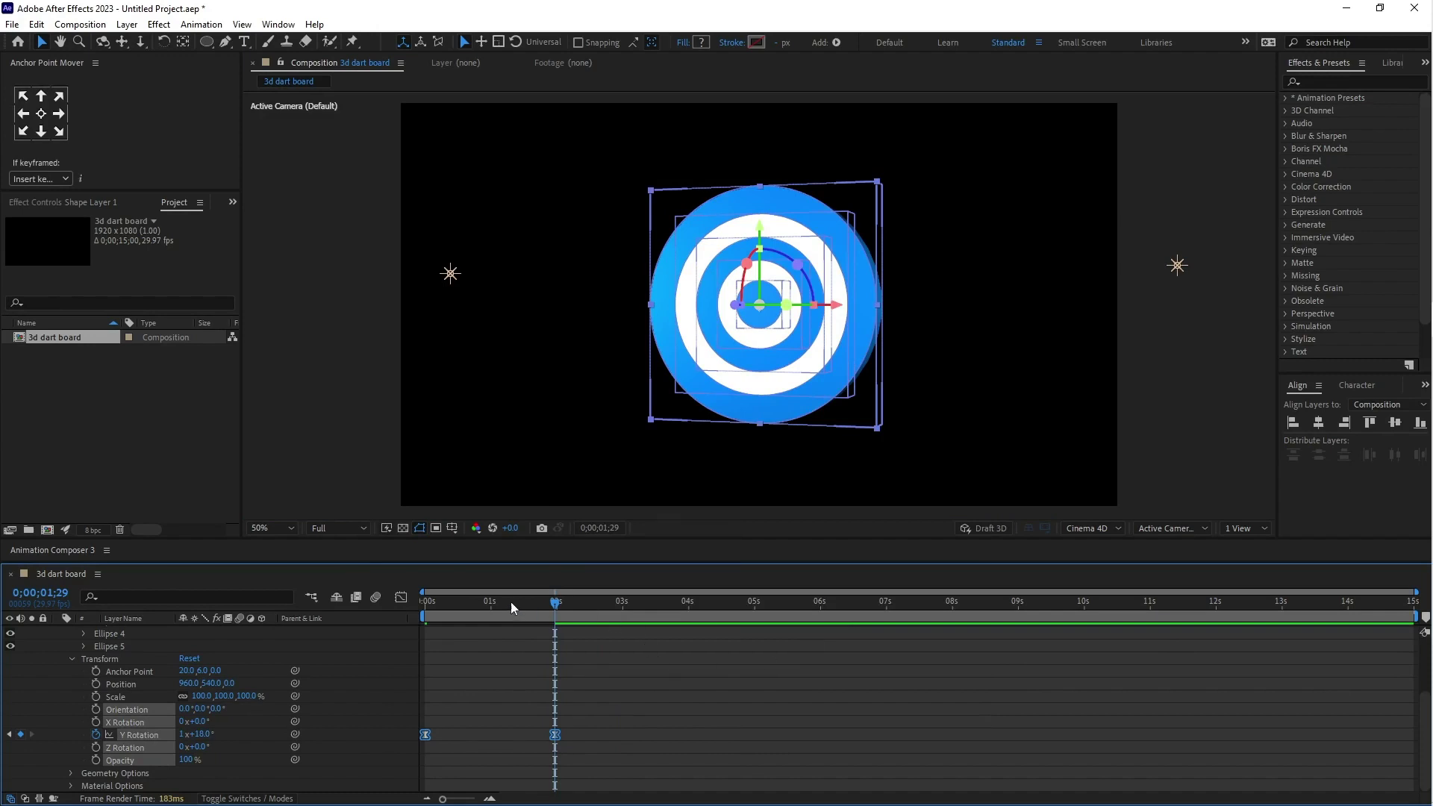
key(Home)
key(space)
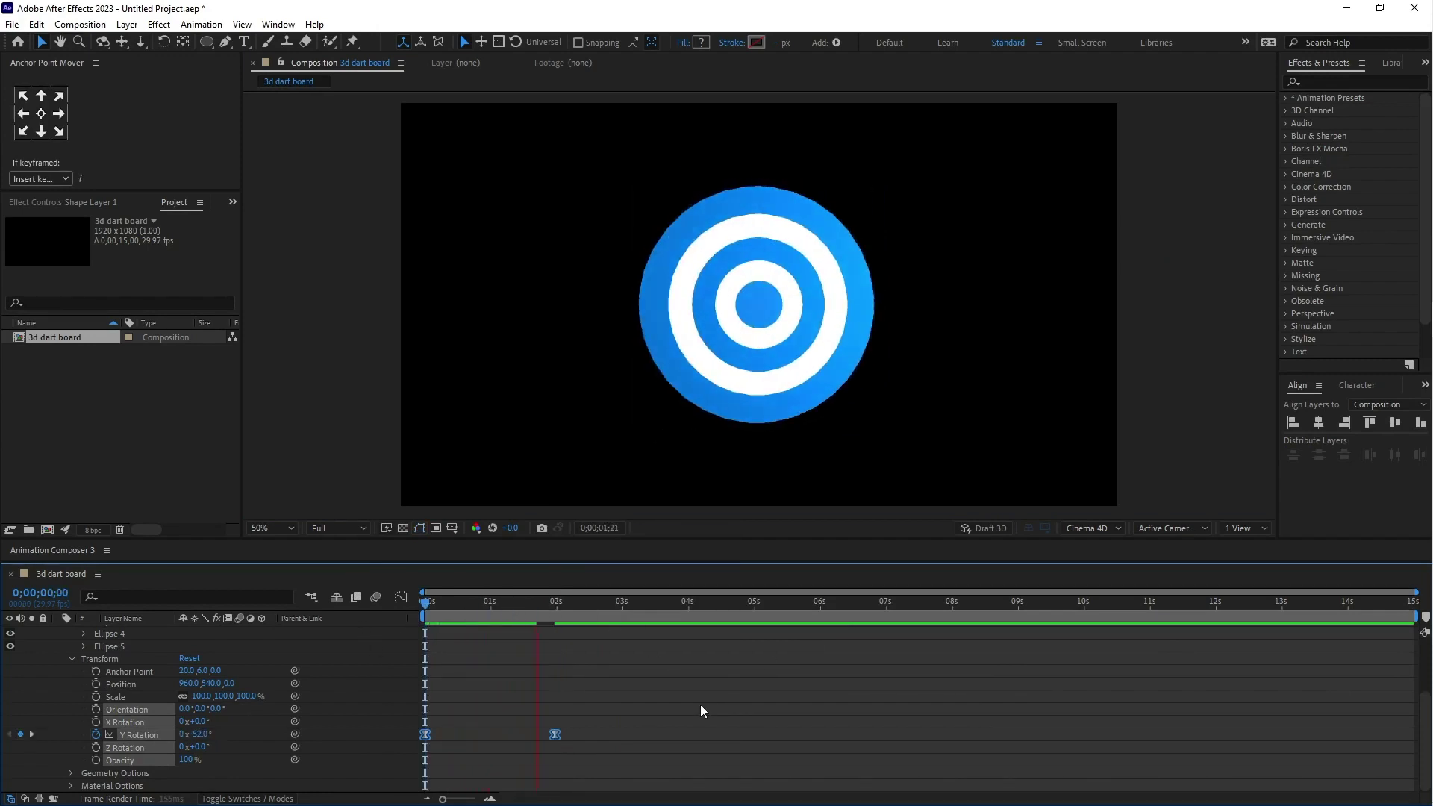
key(space)
key(space)
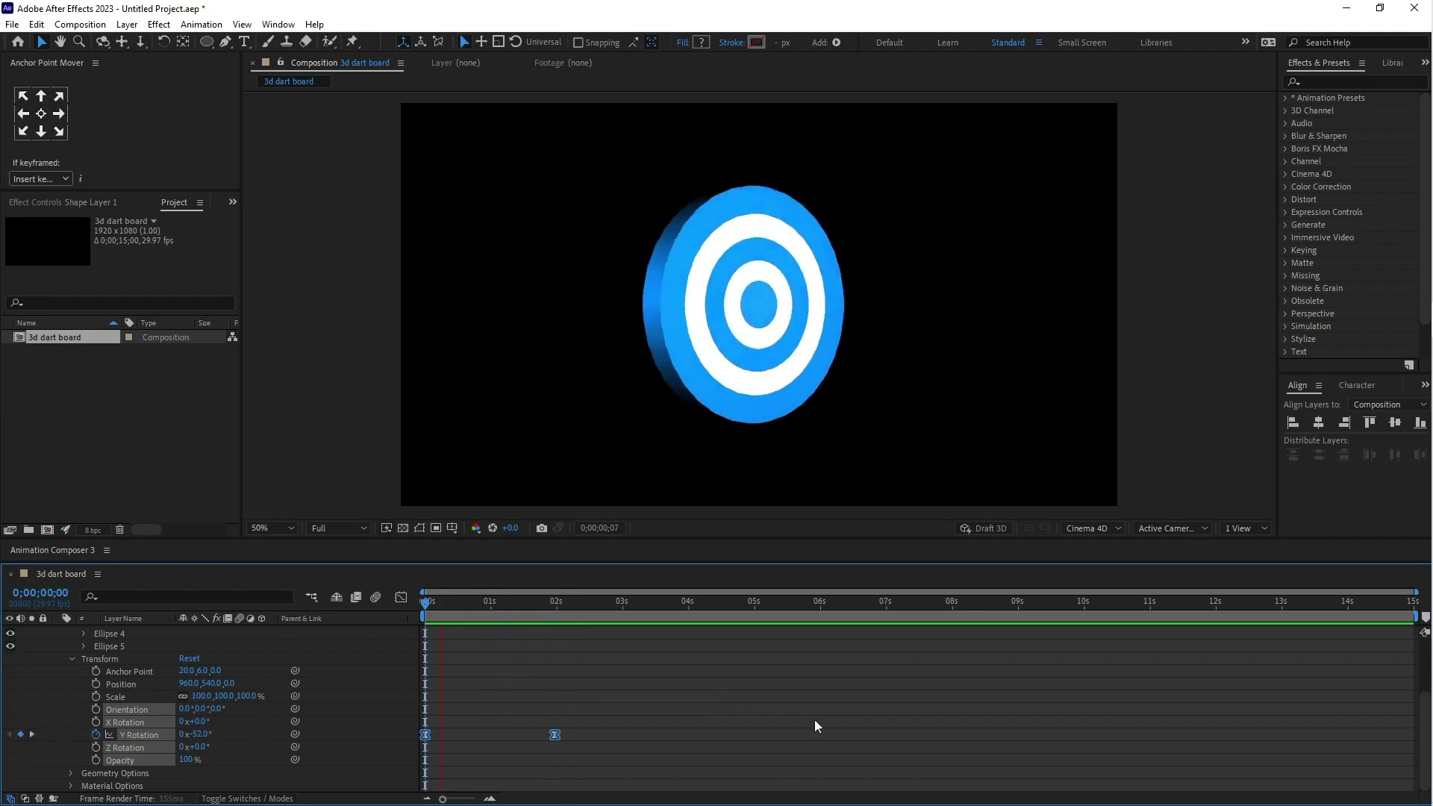
key(space)
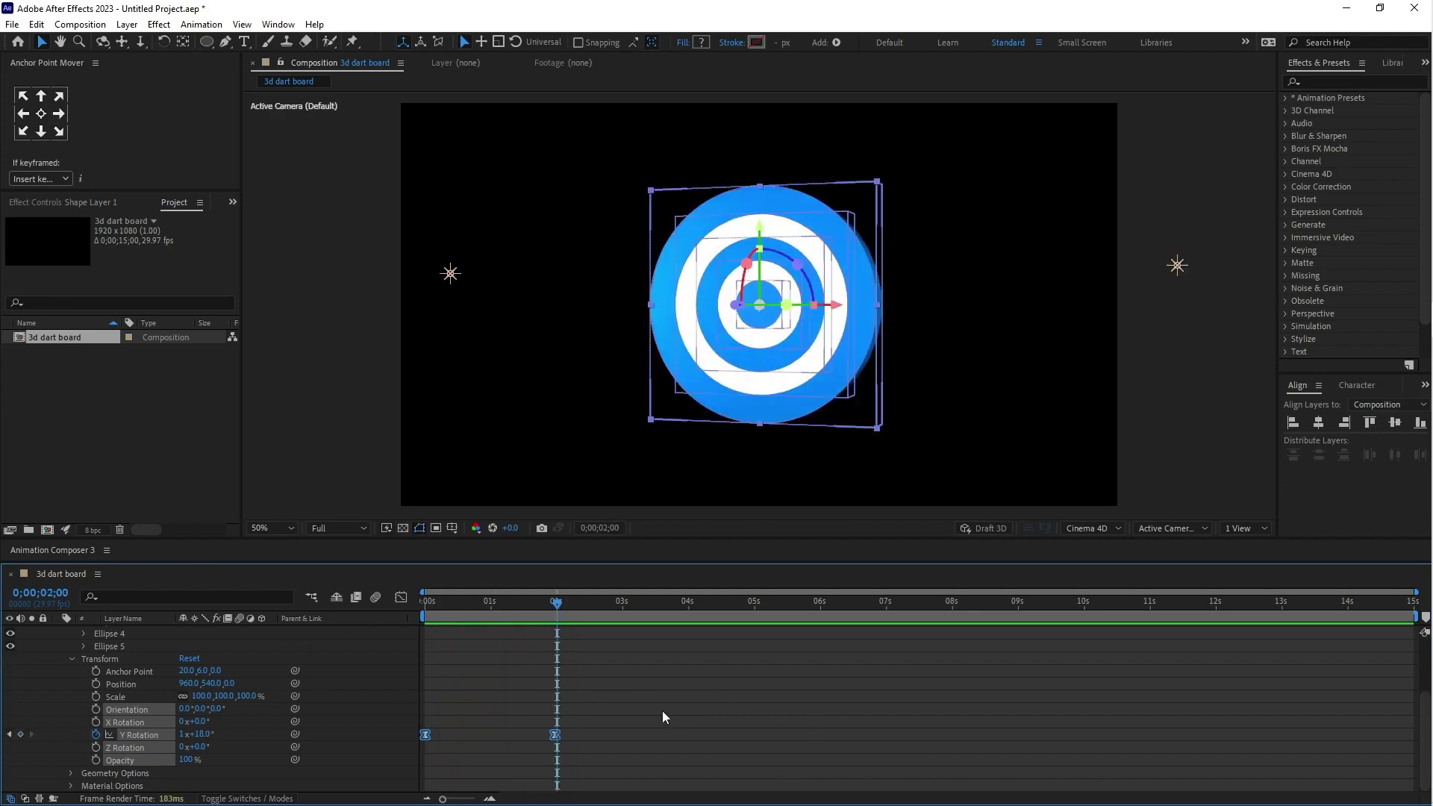